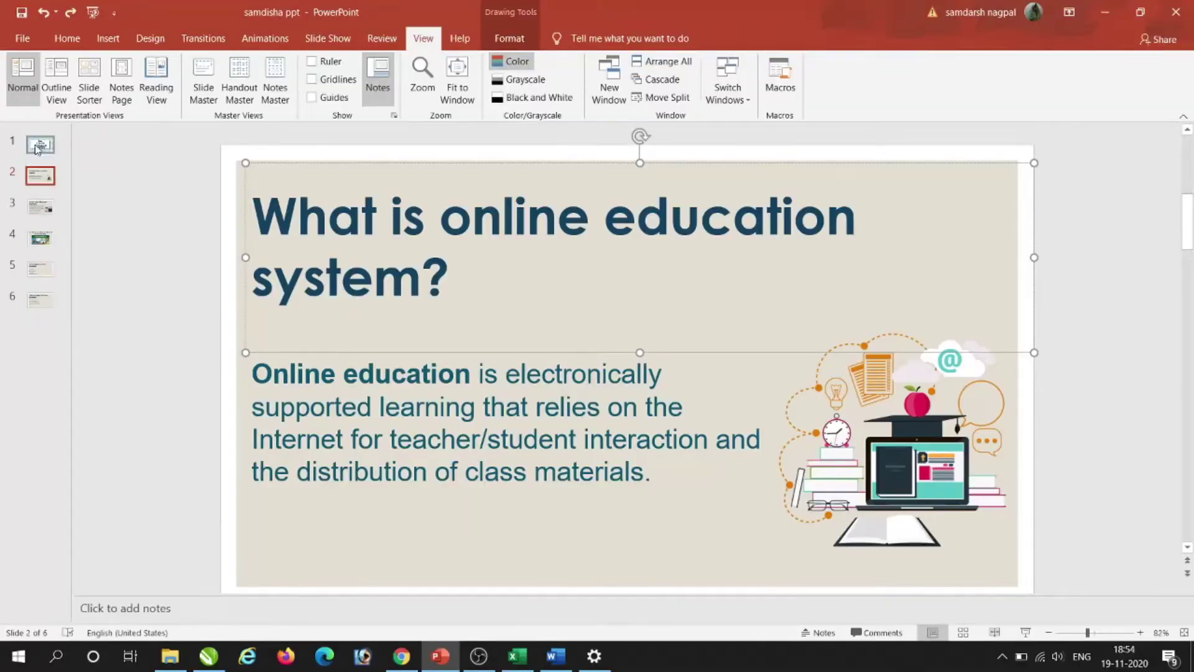
# Step: Go to the 'ONLINE EDUCATION SYSTEM' title slide of the six-slide deck
pyautogui.click(37, 147)
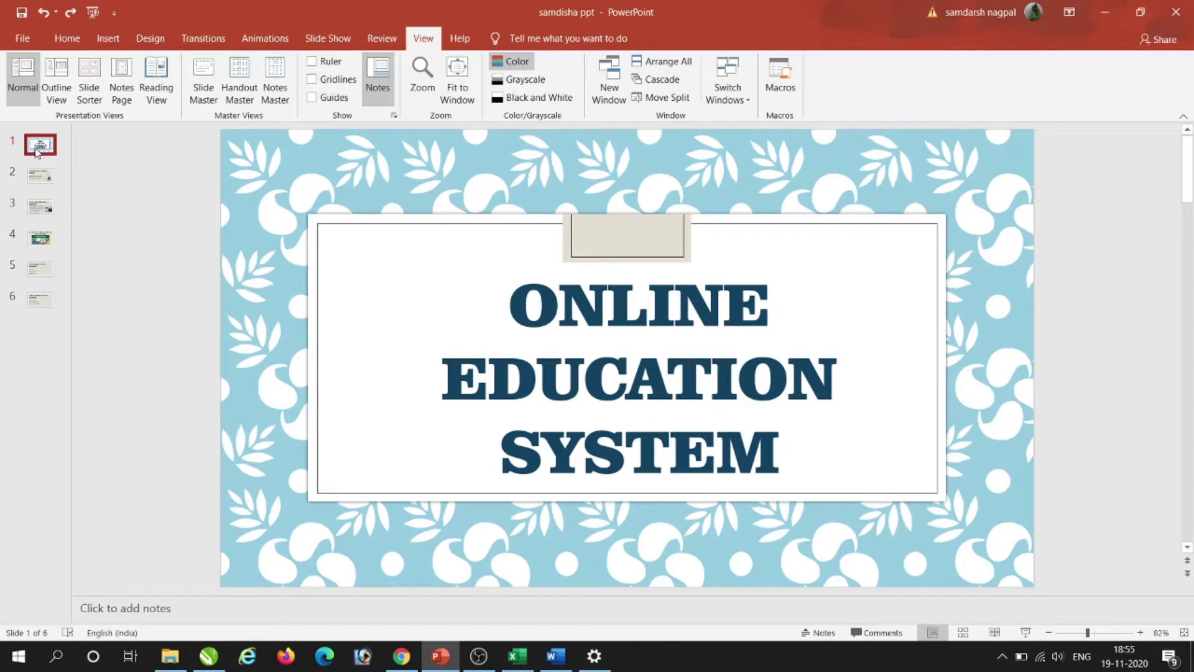
pyautogui.press('Down')
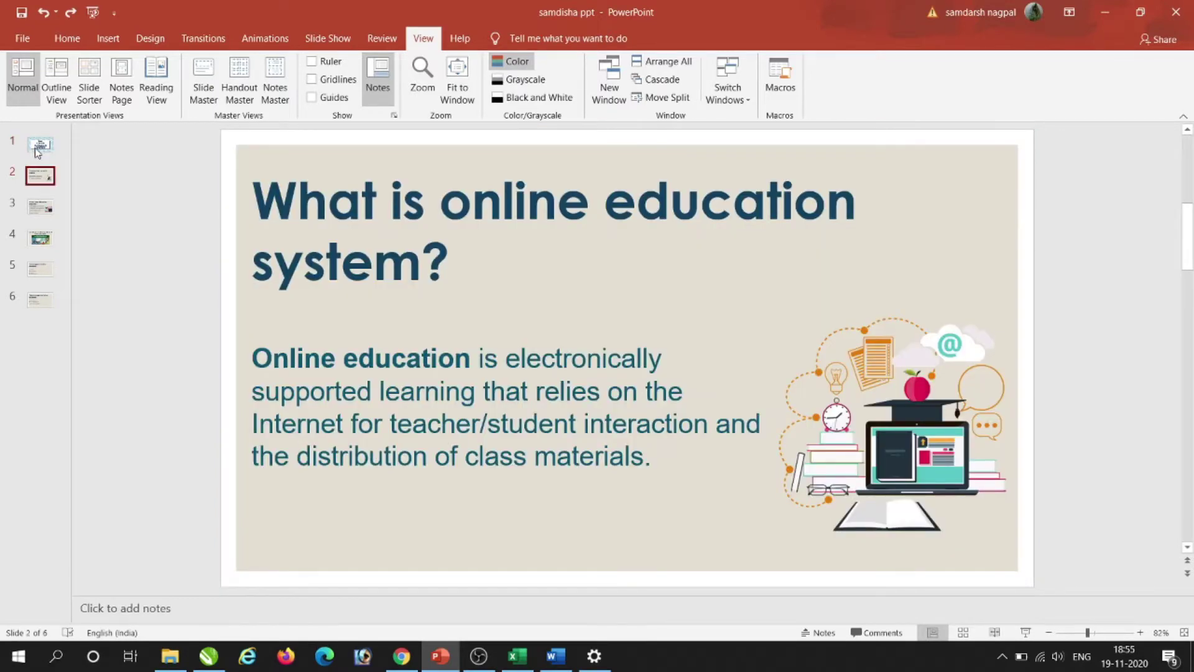
pyautogui.press('Down')
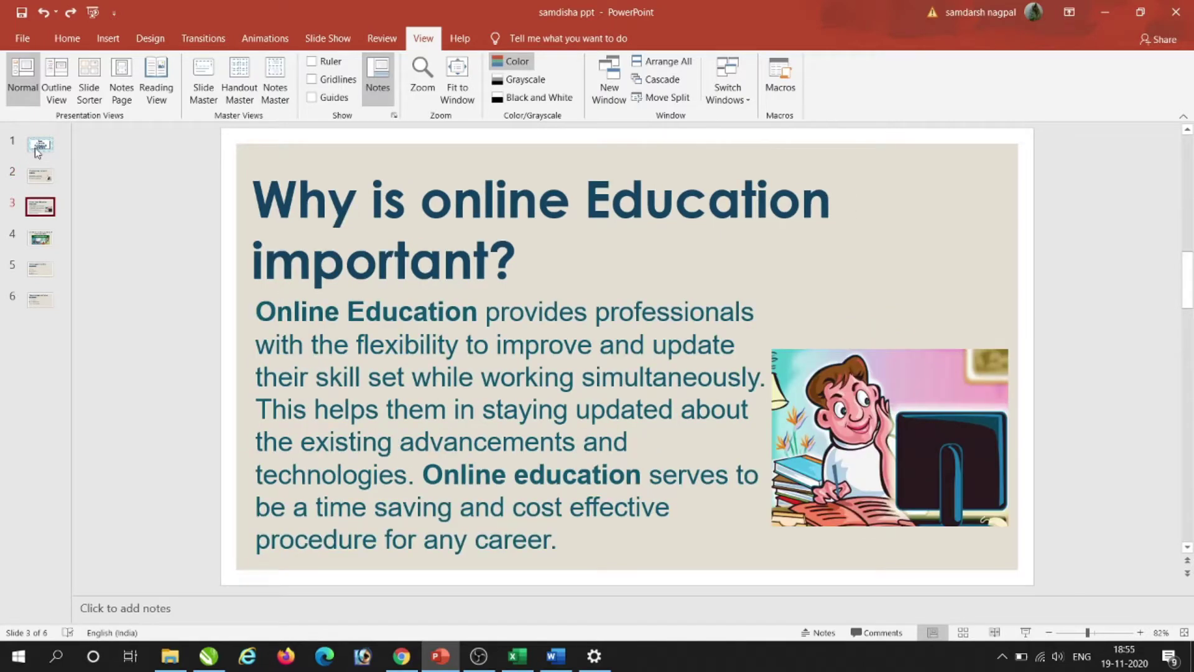
pyautogui.press('Down')
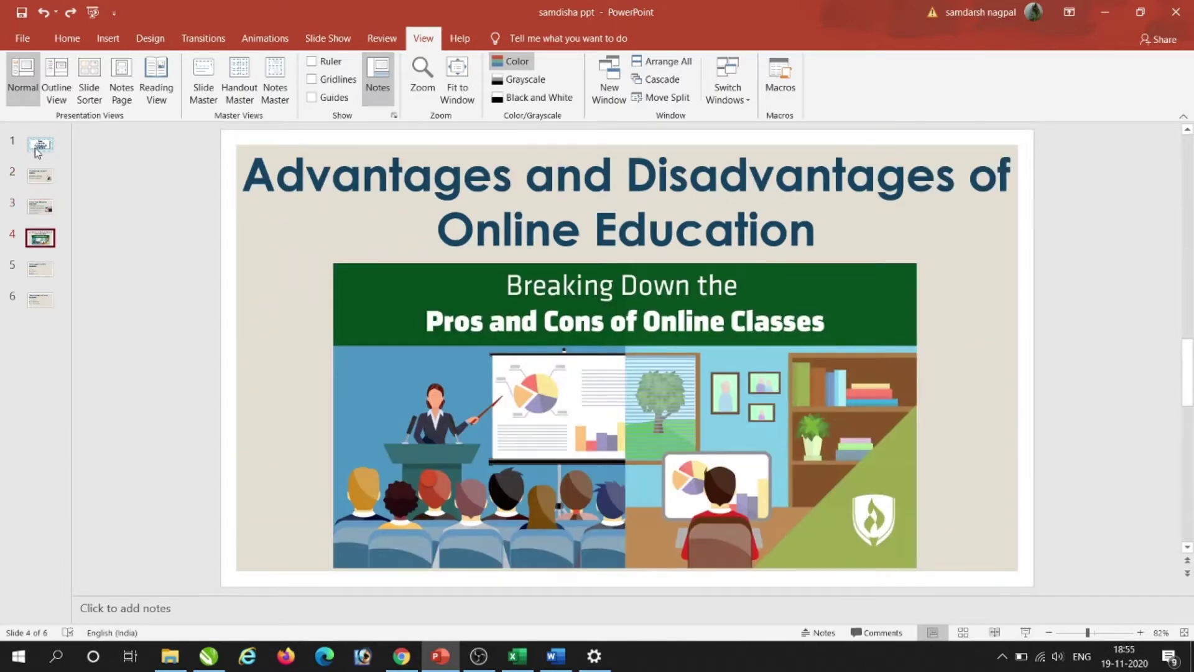
pyautogui.press('Down')
pyautogui.press('Down')
pyautogui.press('Up')
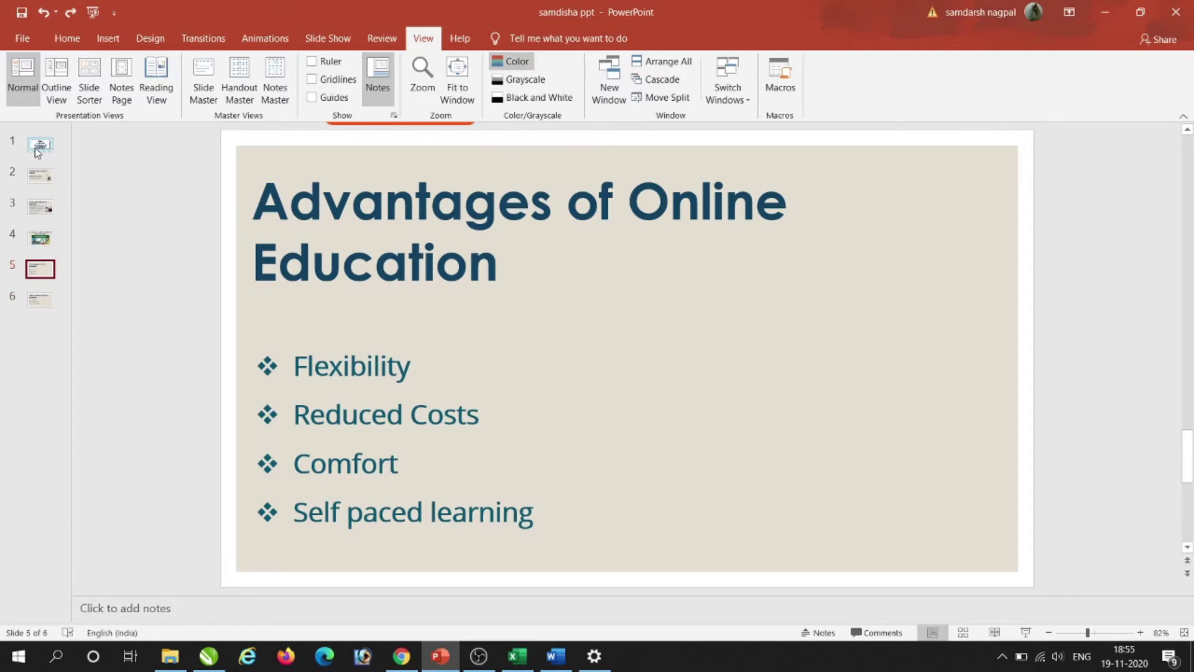
pyautogui.press('Up')
pyautogui.press('Up')
pyautogui.press('Up')
pyautogui.press('Up')
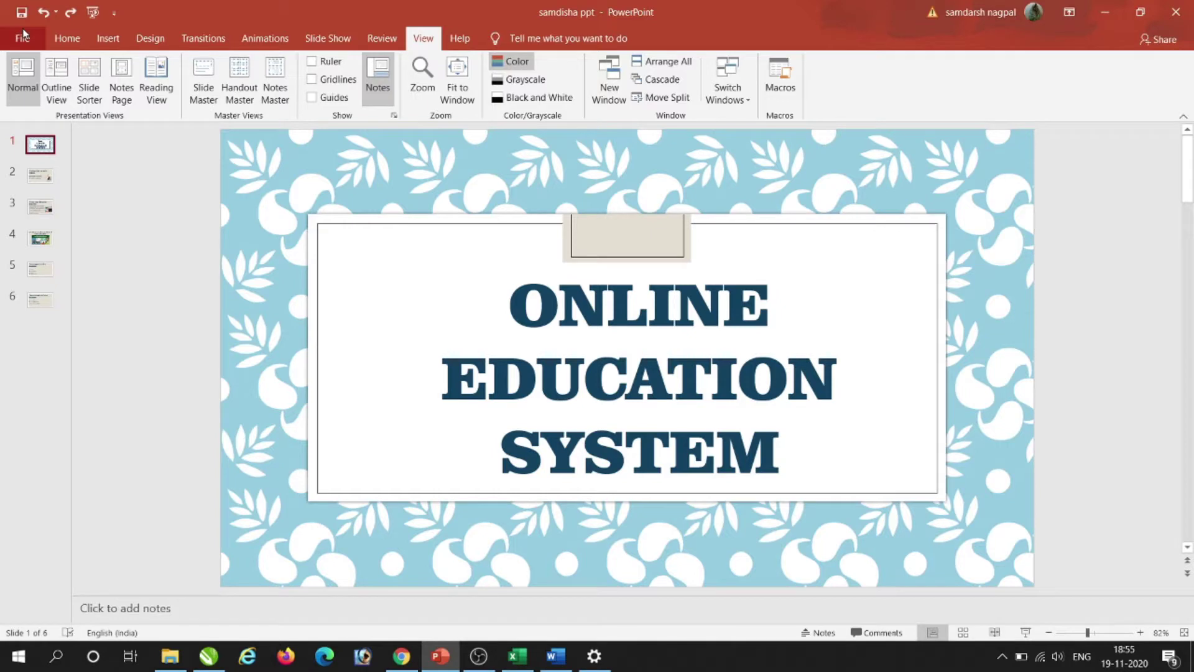
pyautogui.click(65, 39)
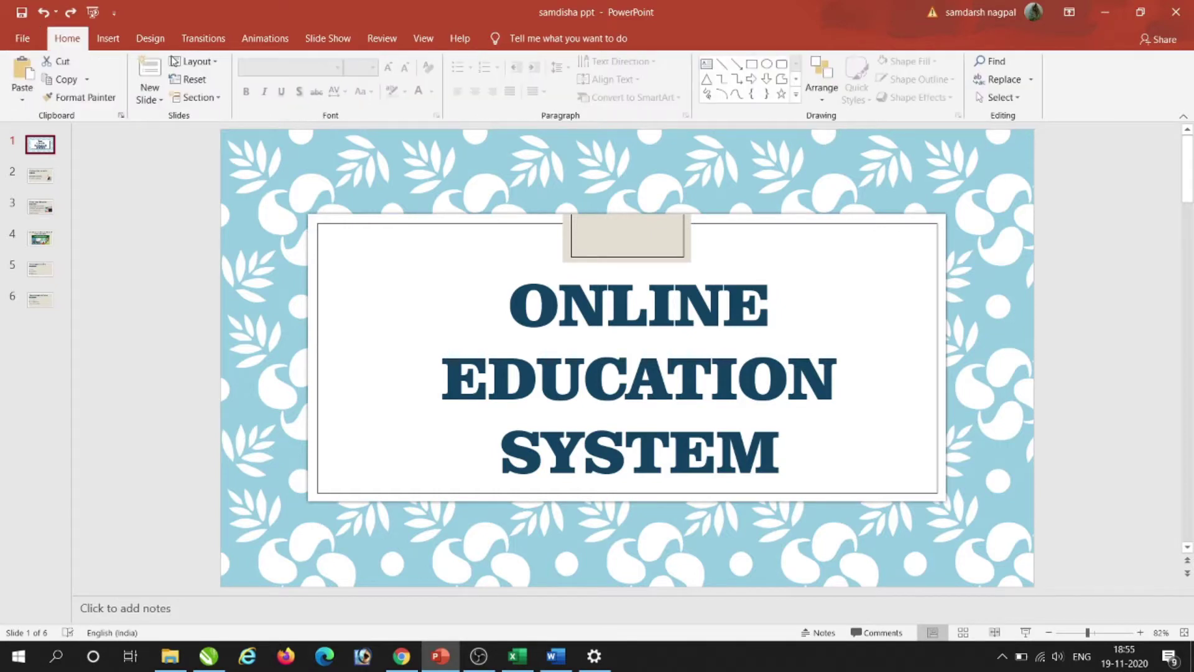
pyautogui.click(422, 37)
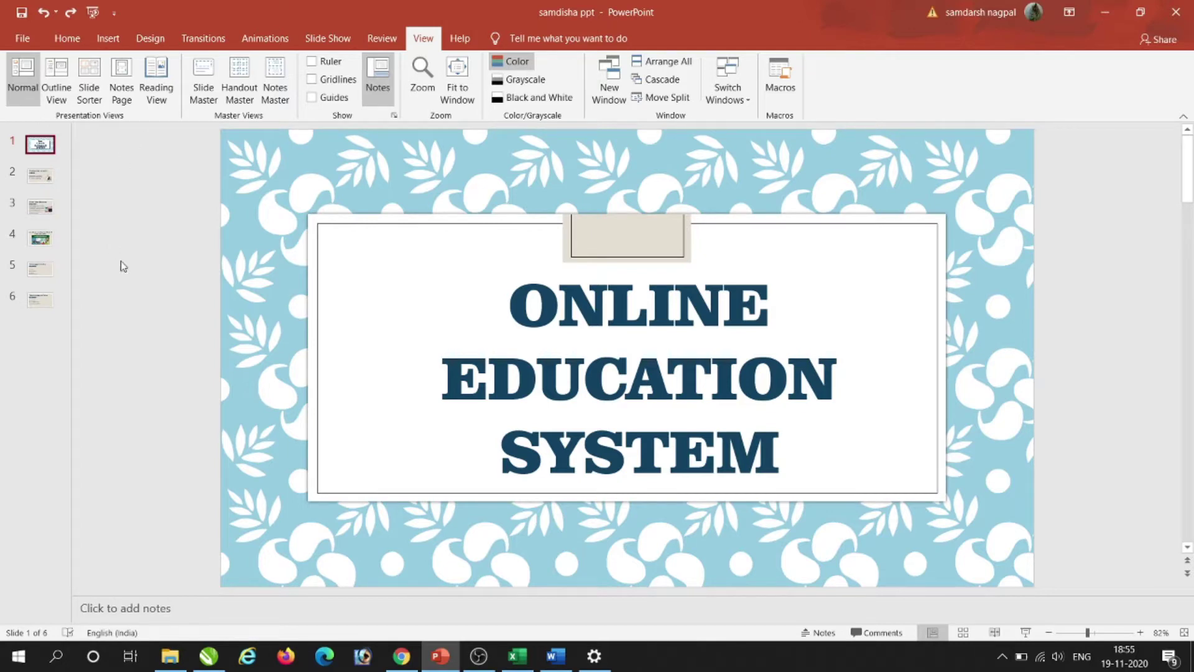
# Step: Show the deck in Slide Sorter view, select slide 5 (Advantages of Online Education), return to Home
pyautogui.click(94, 93)
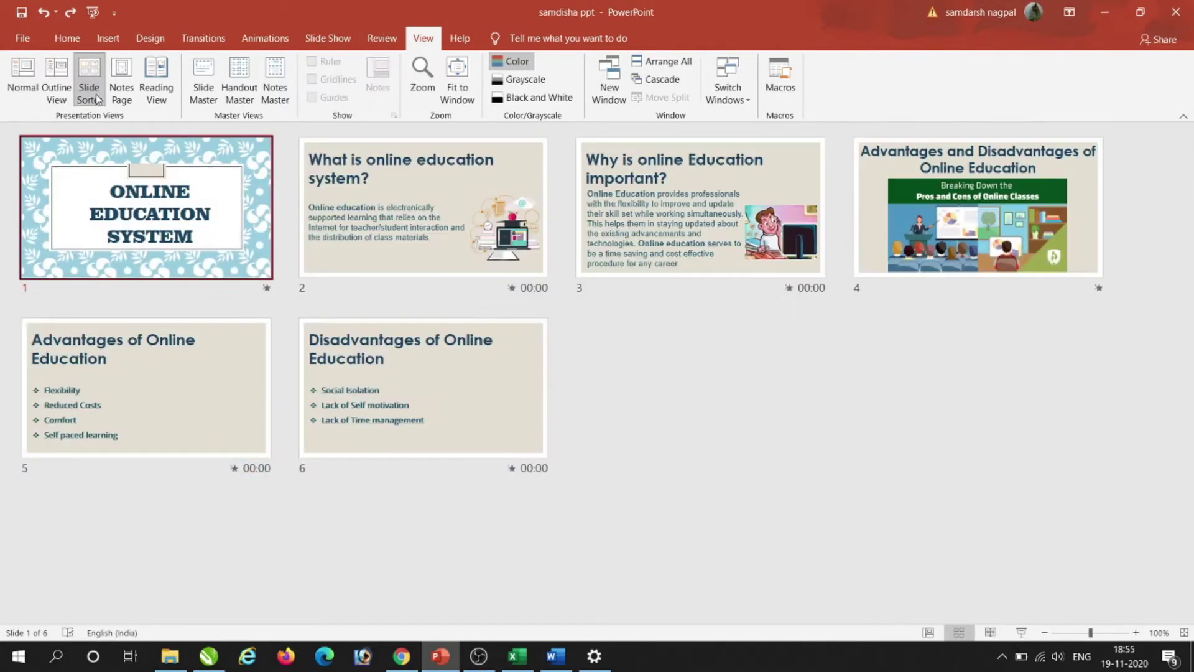
pyautogui.click(105, 363)
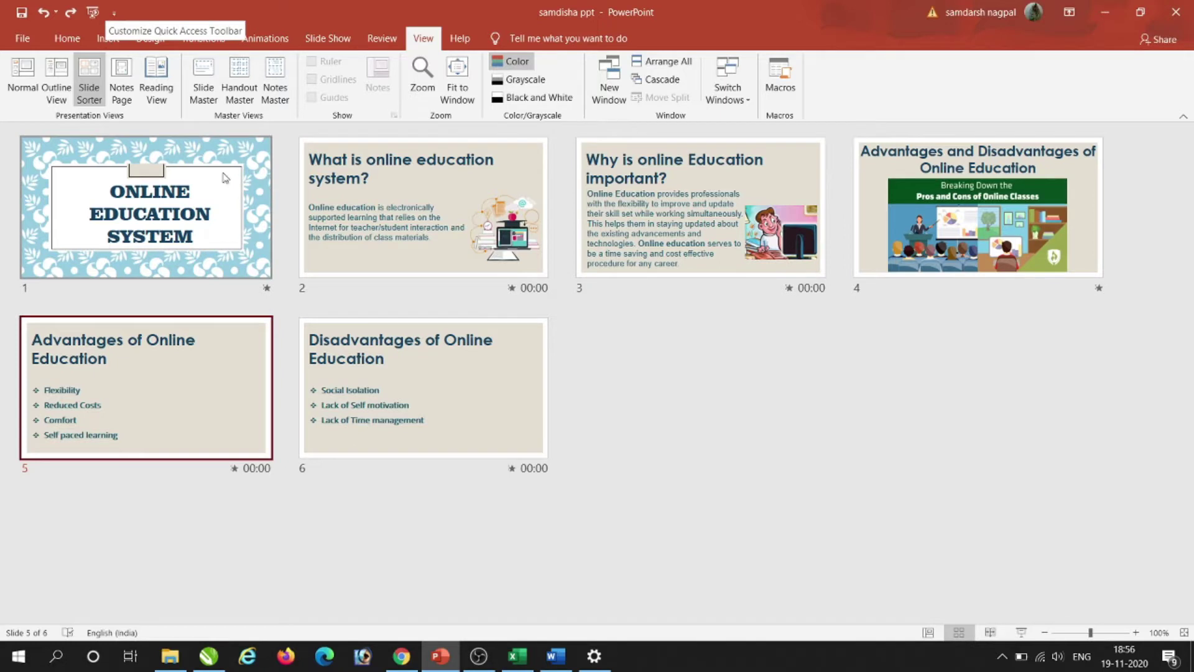
pyautogui.click(66, 39)
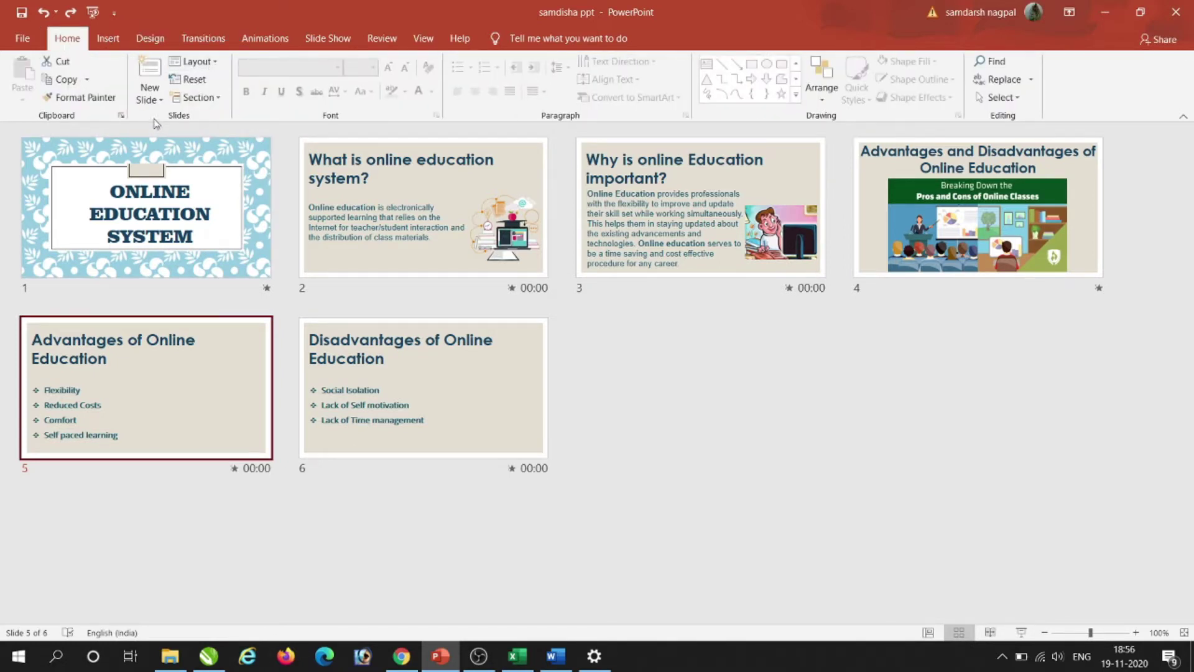
# Step: Apply the Title Slide layout to slide 5 and slide 6 (Disadvantages of Online Education)
pyautogui.click(197, 62)
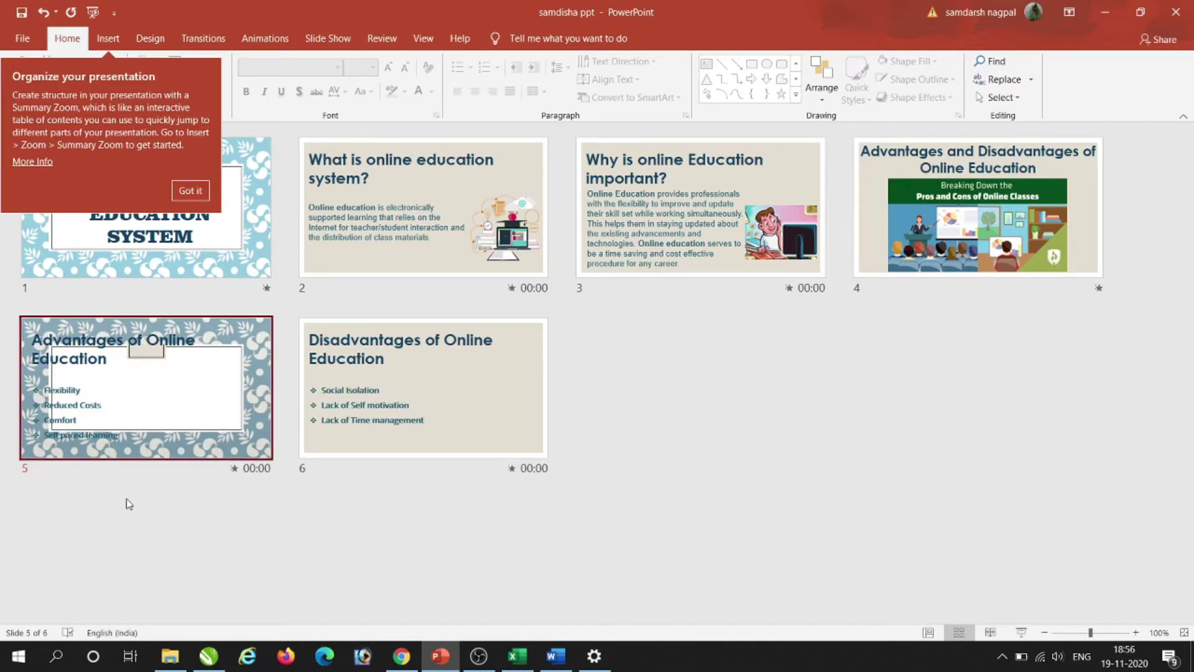
pyautogui.click(126, 424)
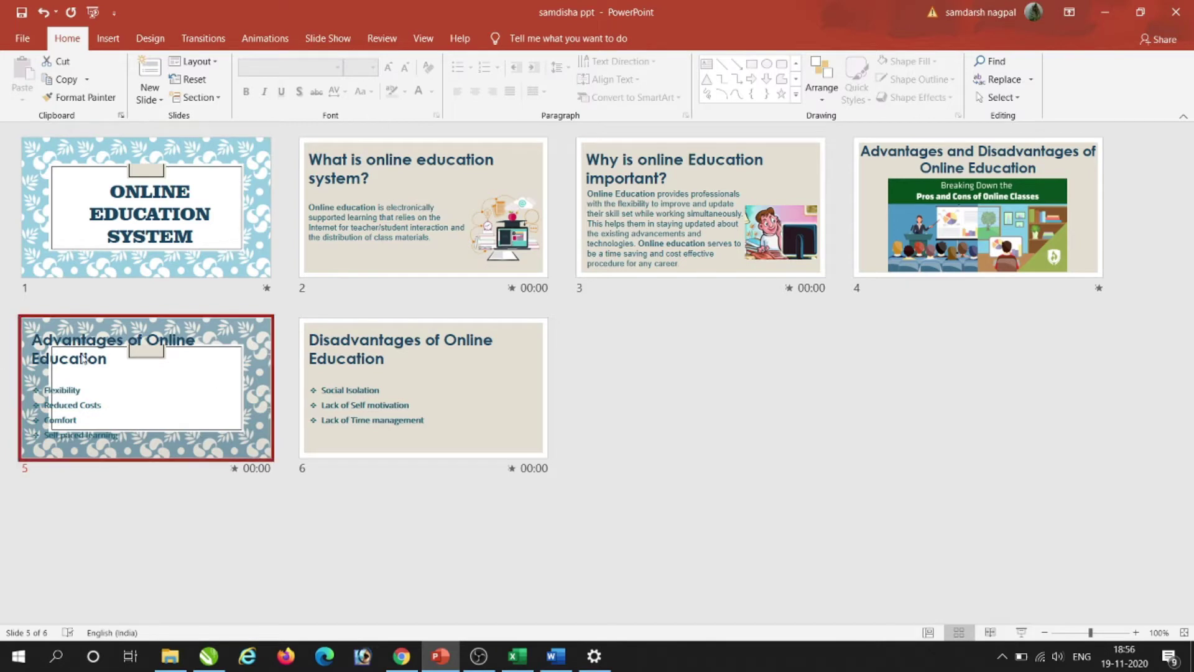
pyautogui.click(372, 416)
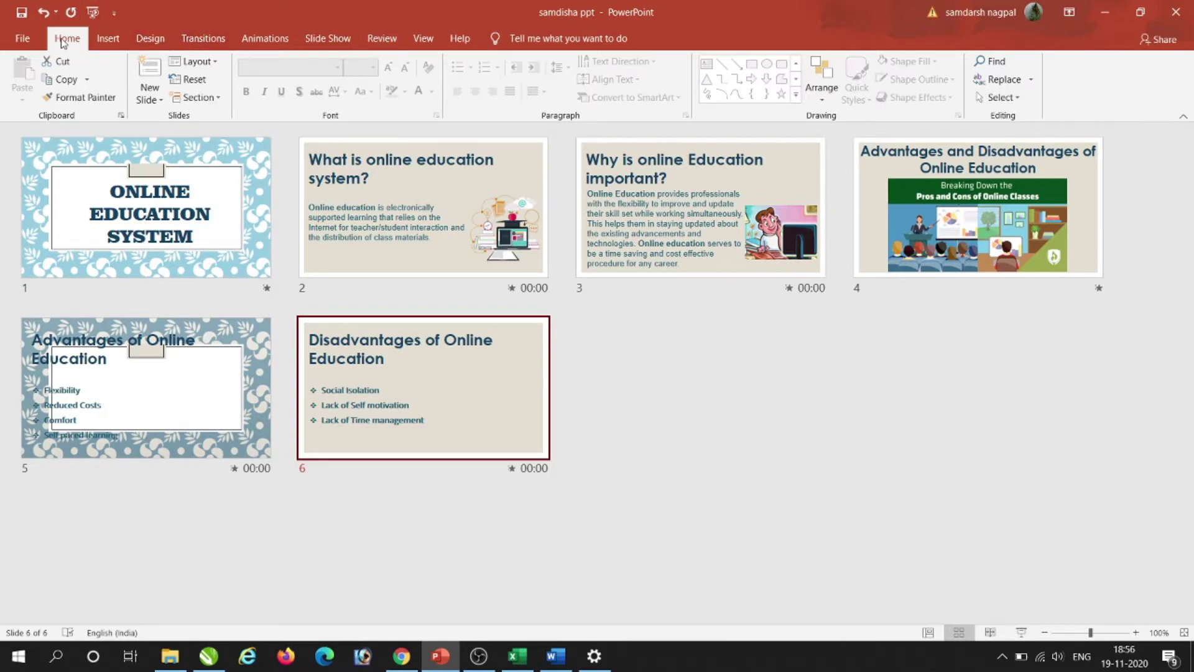
pyautogui.click(215, 63)
pyautogui.click(222, 118)
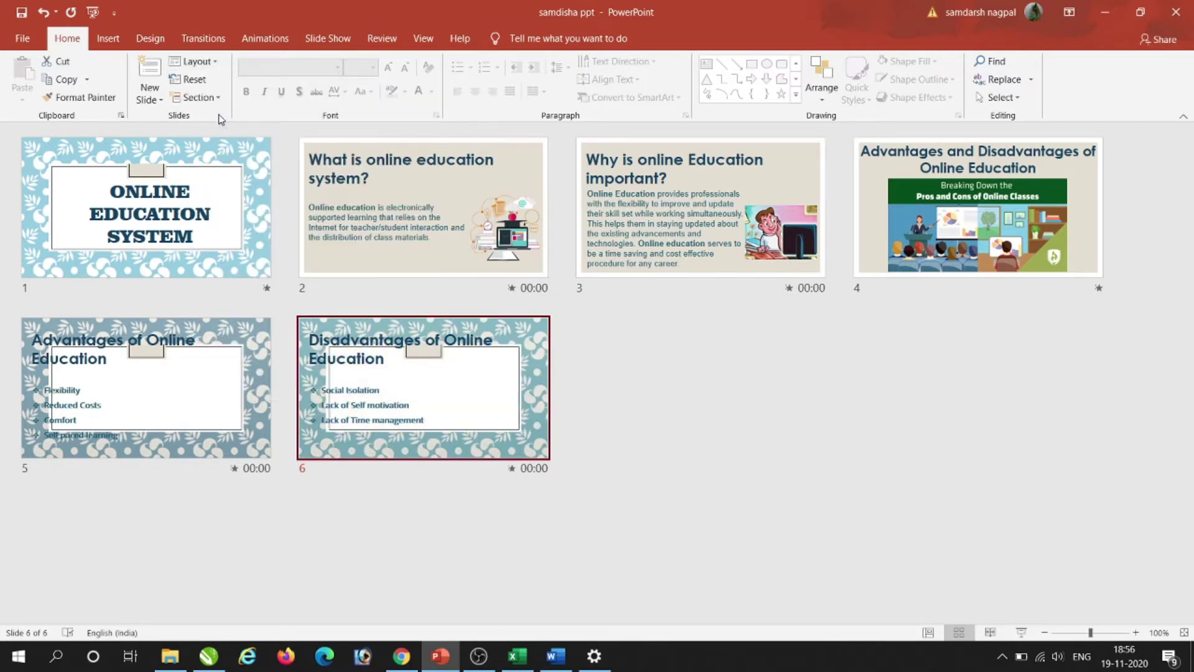
pyautogui.click(248, 435)
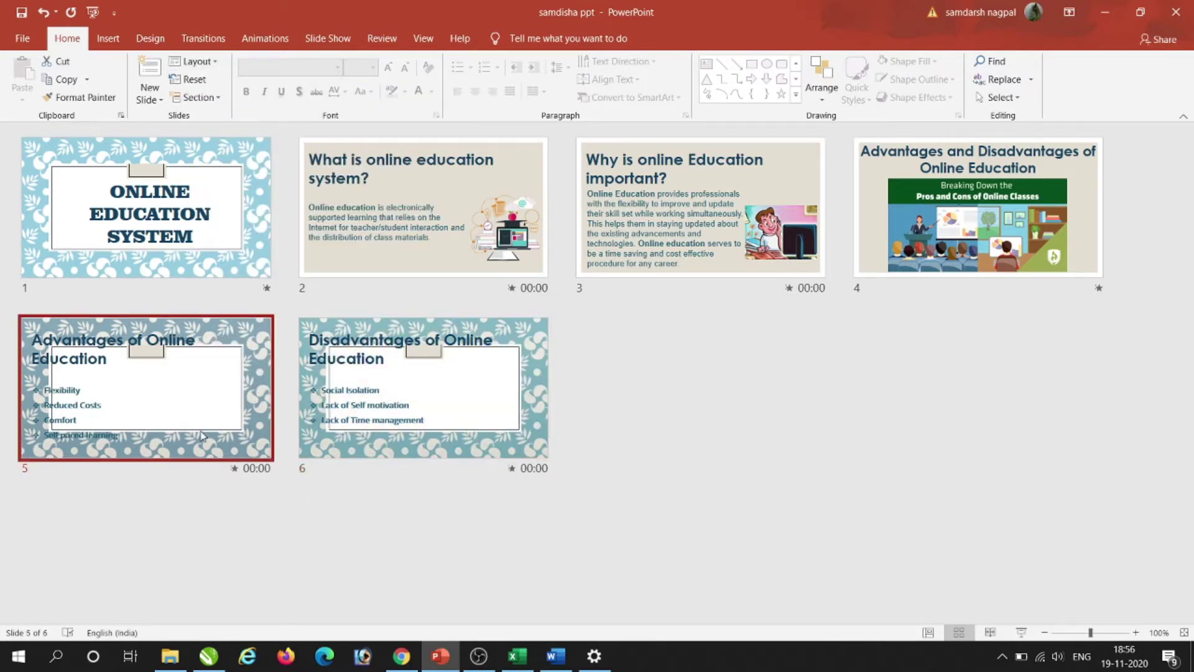
pyautogui.click(402, 396)
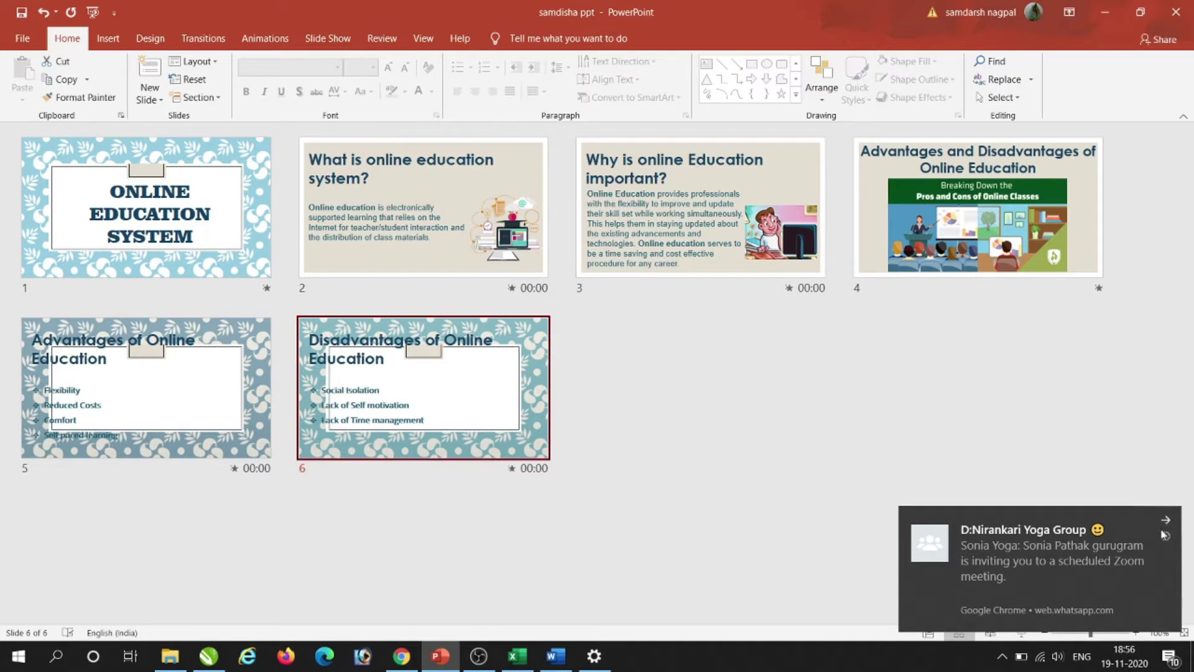
# Step: Dismiss the chat notifications and undo the Title Slide layout on slides 5 and 6
pyautogui.click(1166, 522)
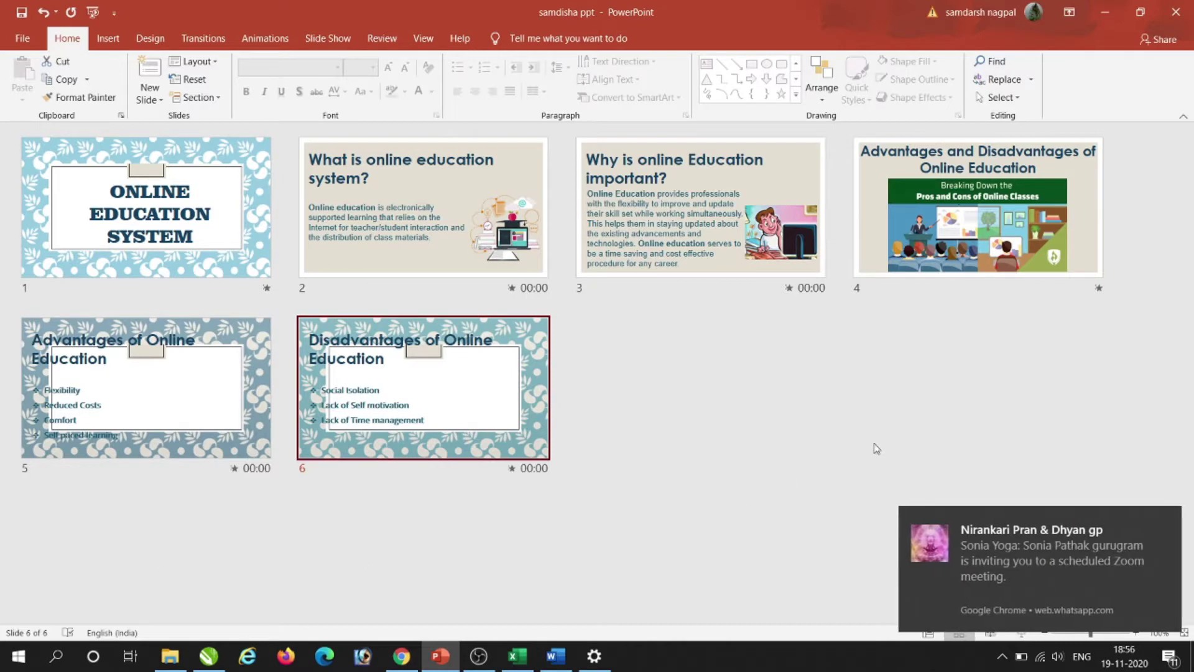
pyautogui.click(1167, 525)
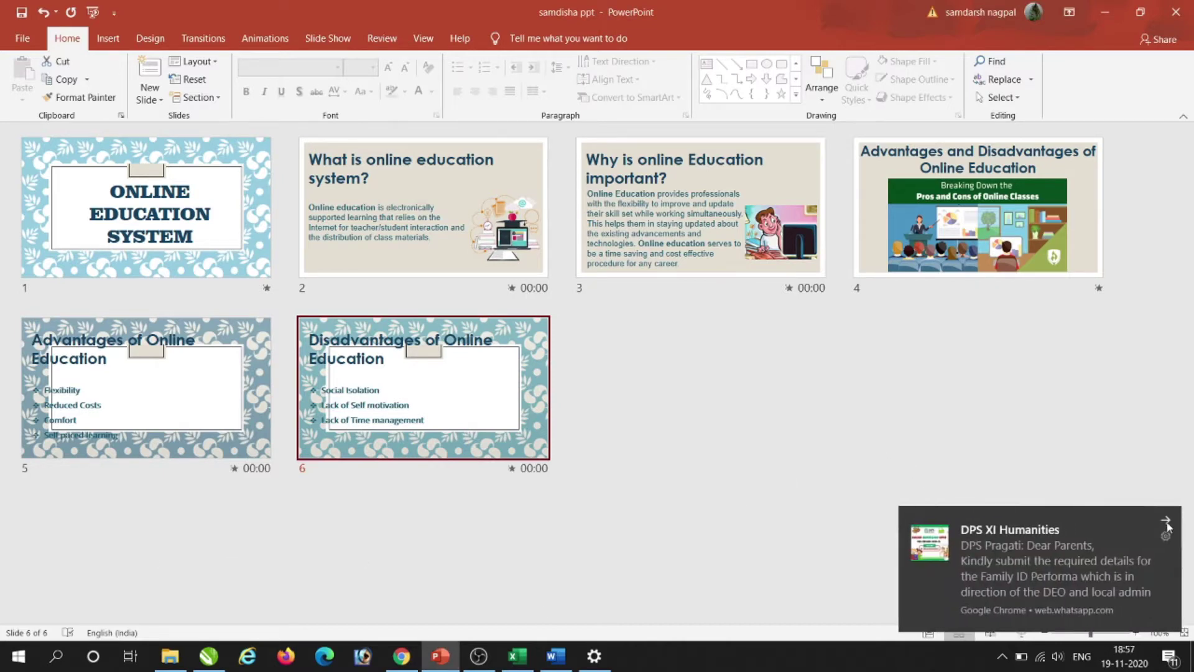
pyautogui.click(1168, 526)
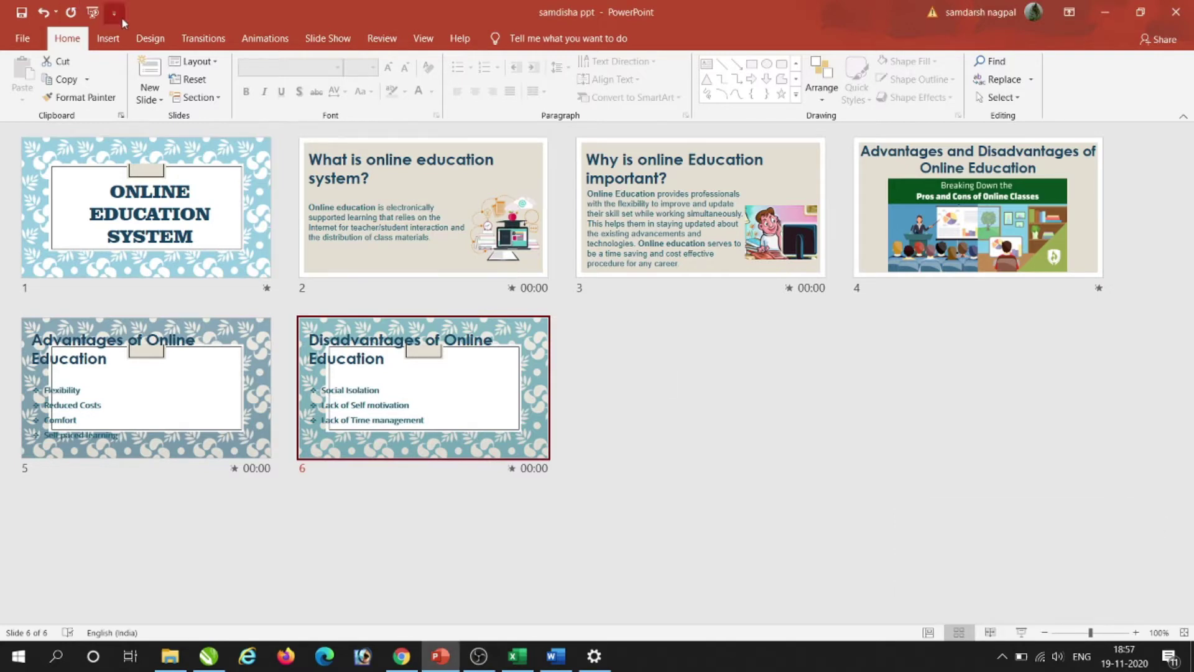
pyautogui.hotkey('ctrl', 'z')
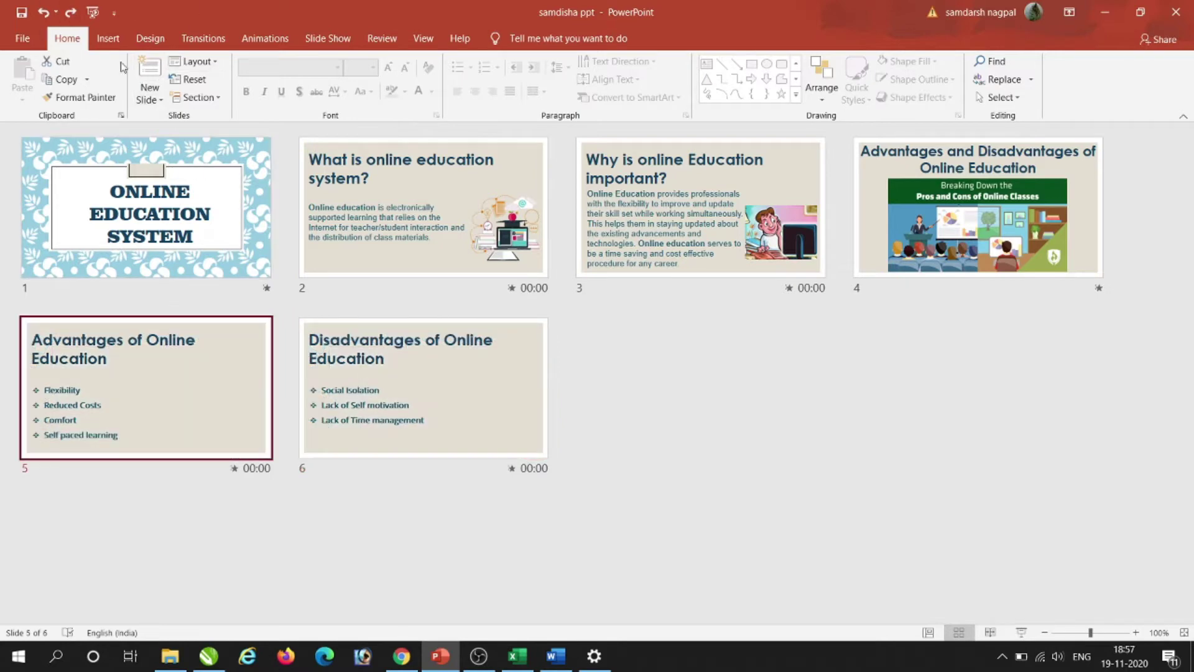
# Step: In Outline View, browse the first slides and drag 'Why is online Education important?' further down
pyautogui.click(425, 41)
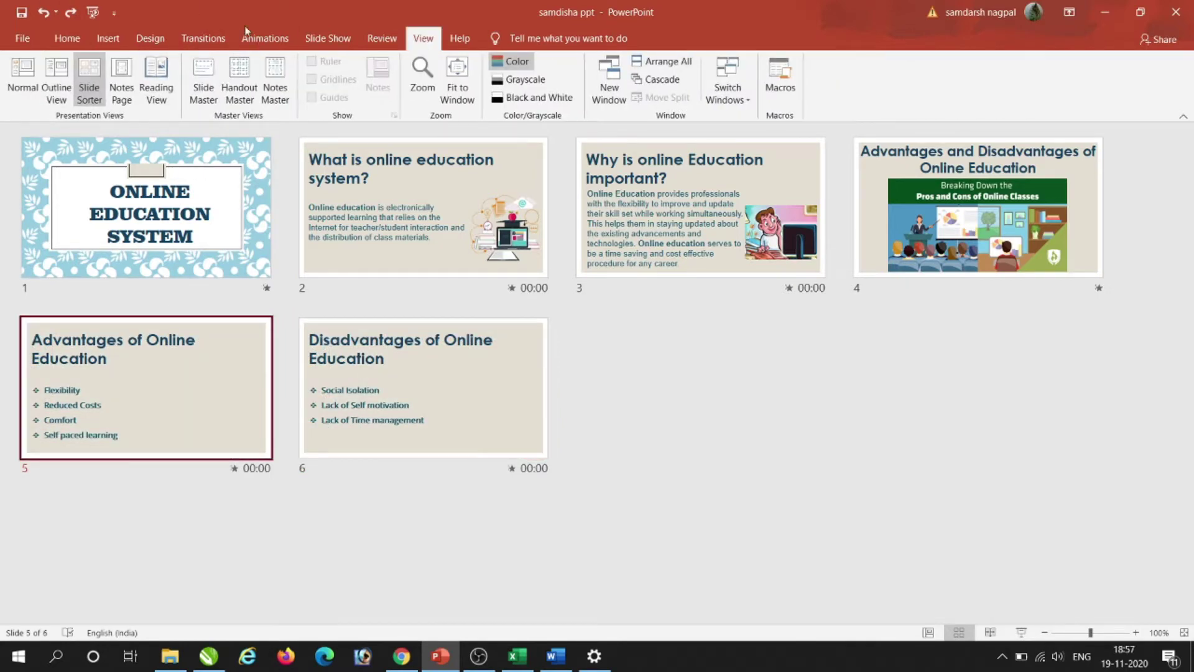
pyautogui.click(48, 94)
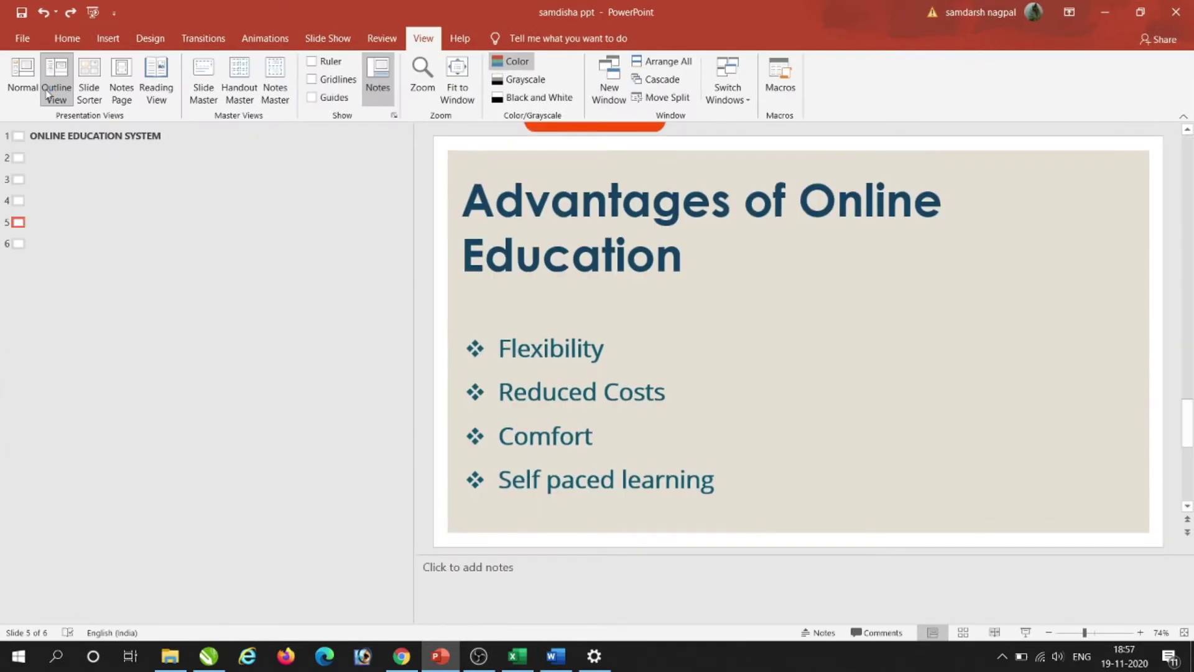
pyautogui.click(17, 246)
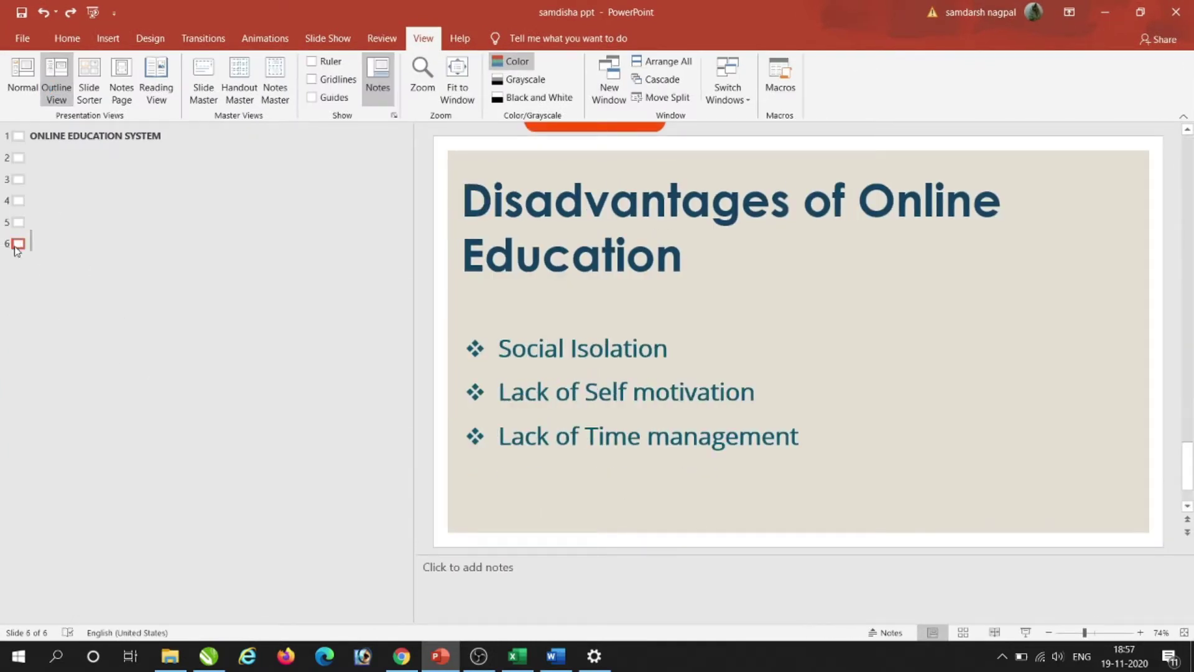
pyautogui.click(20, 135)
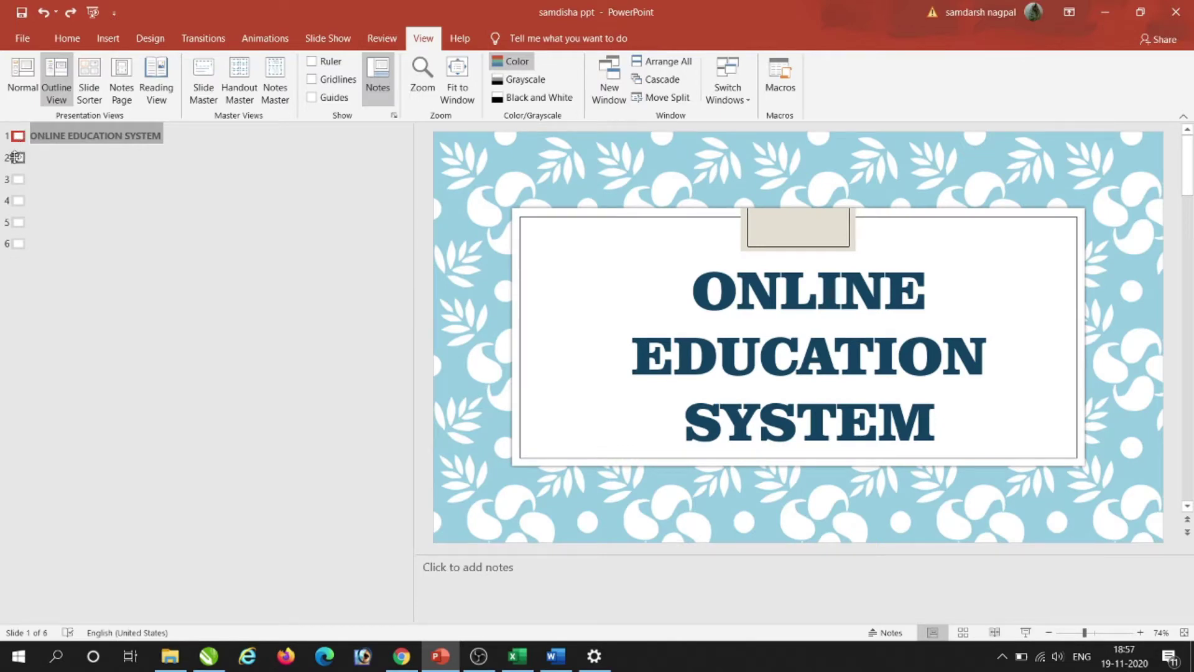
pyautogui.click(15, 157)
pyautogui.click(16, 179)
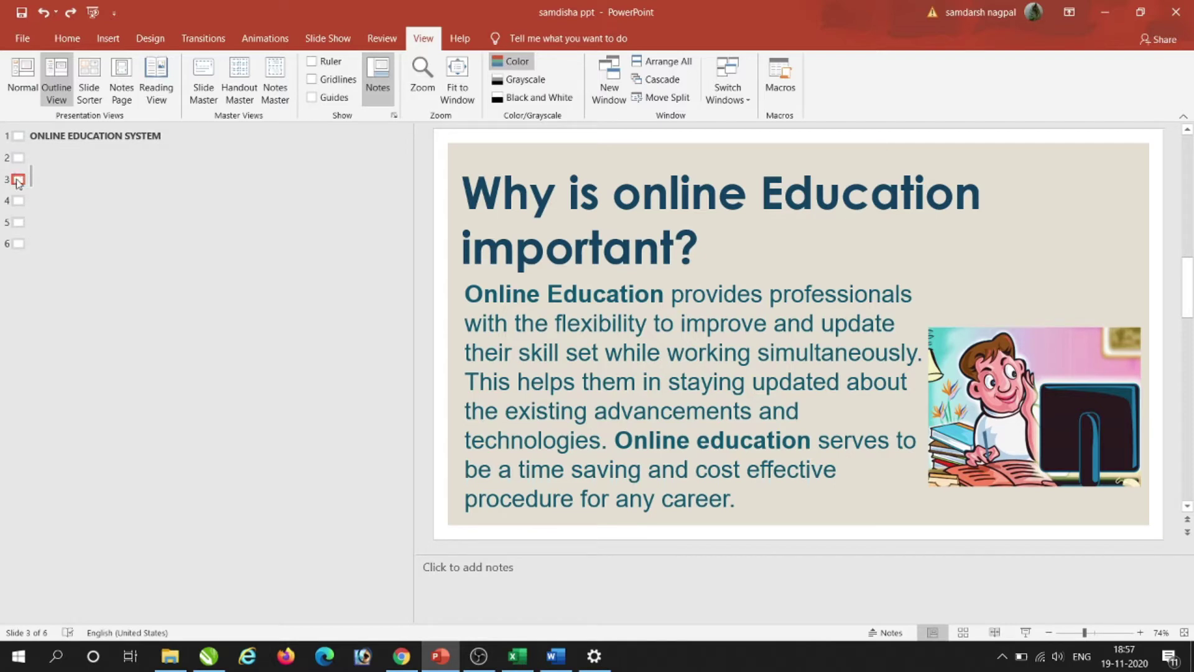
pyautogui.moveTo(17, 182); pyautogui.dragTo(13, 270)
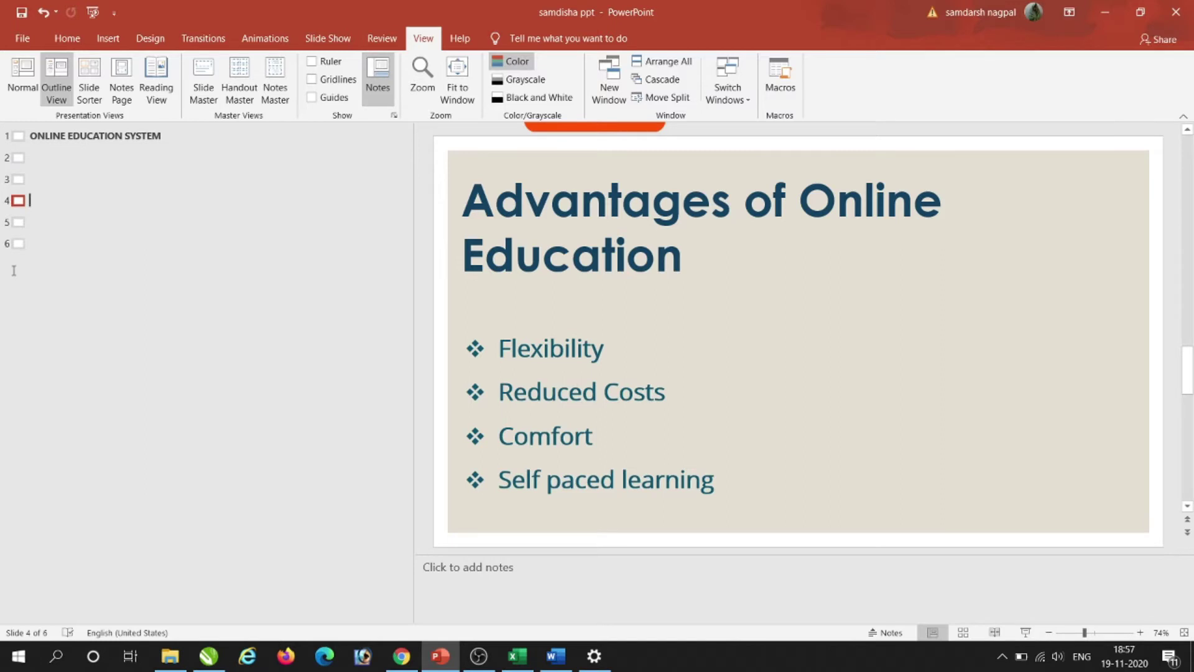
# Step: Step through slides 1–6 in the outline, undo back to slide 5, then show Slide Sorter
pyautogui.click(18, 134)
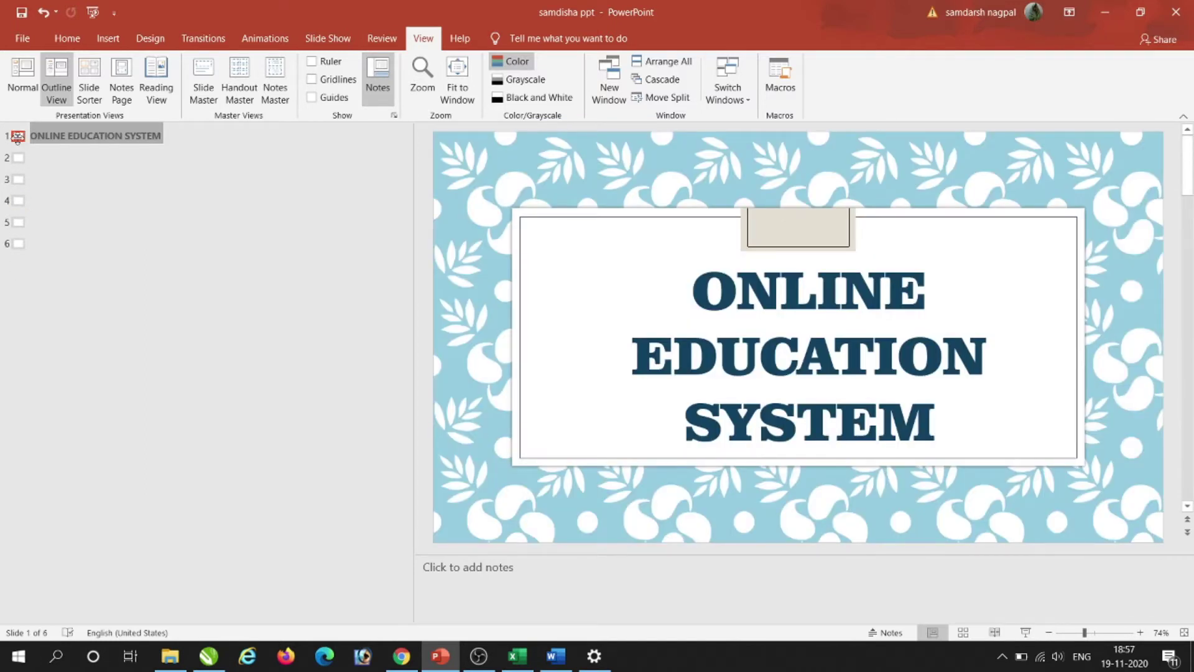
pyautogui.click(17, 157)
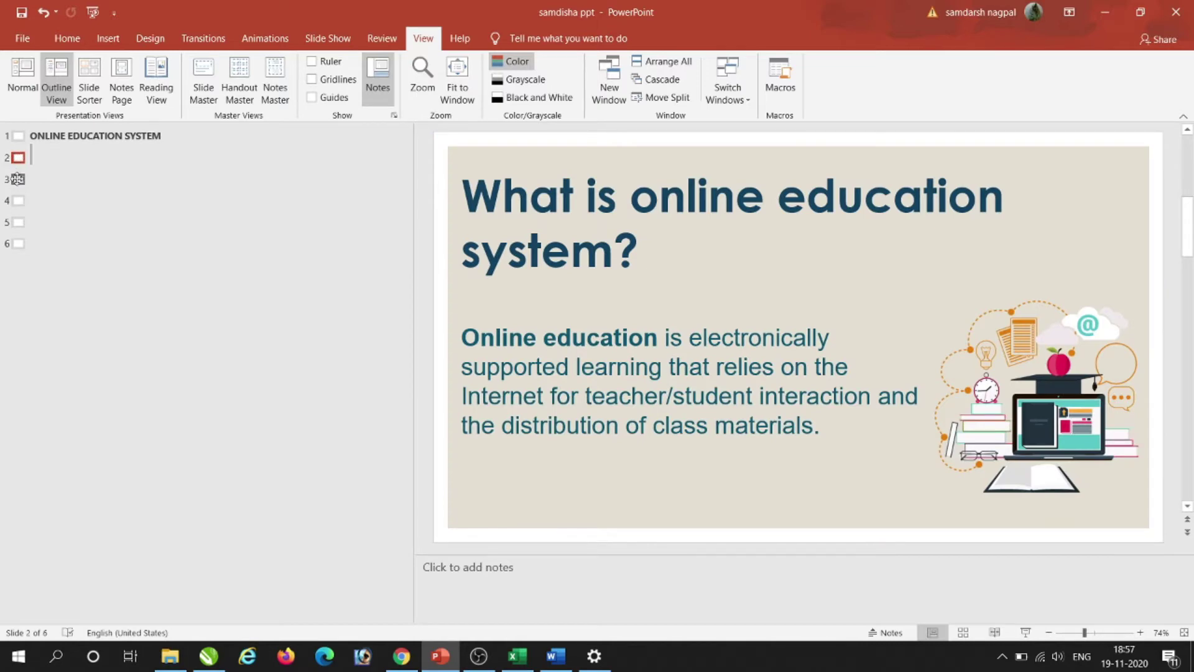
pyautogui.click(17, 179)
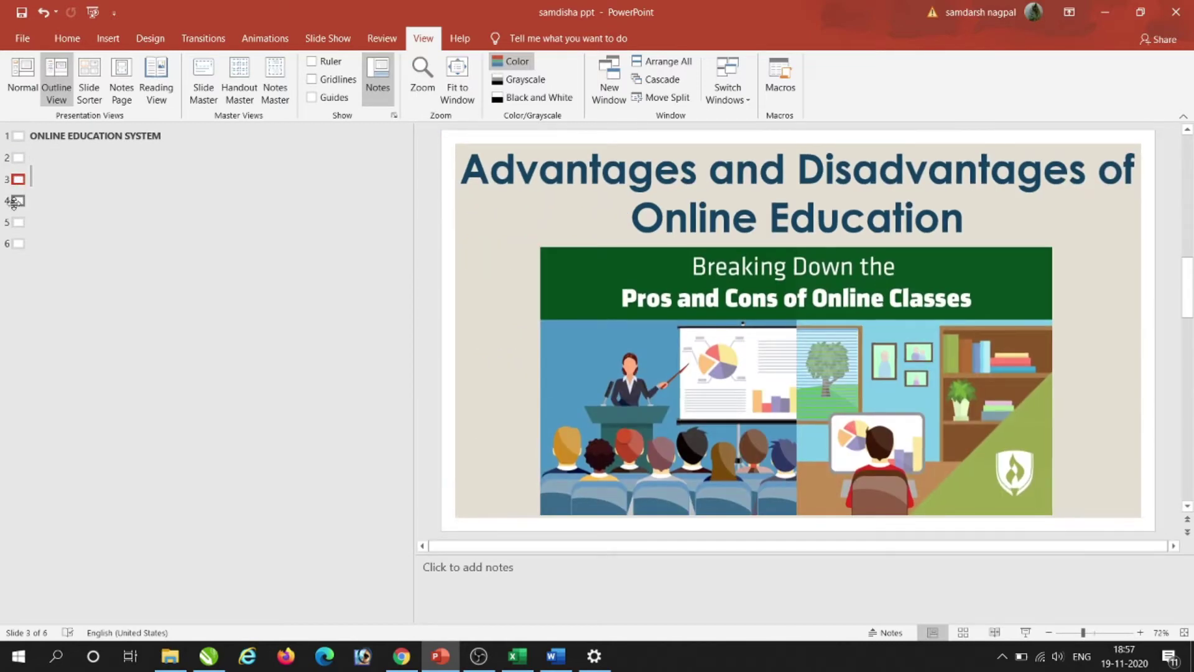
pyautogui.click(14, 201)
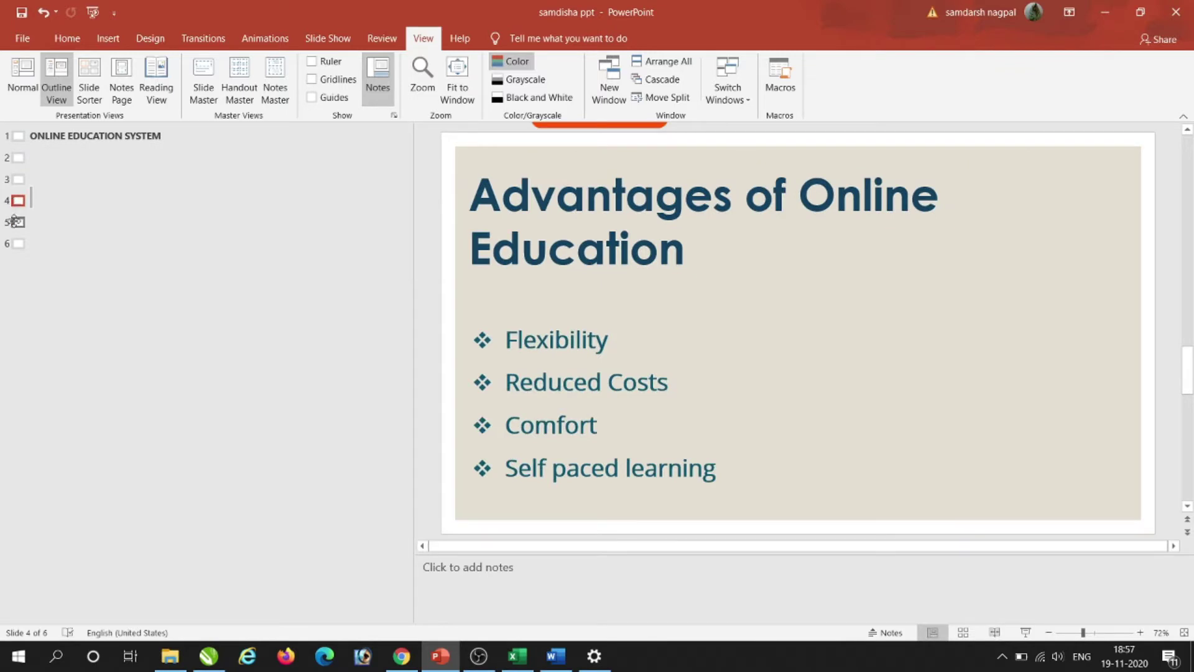
pyautogui.click(16, 223)
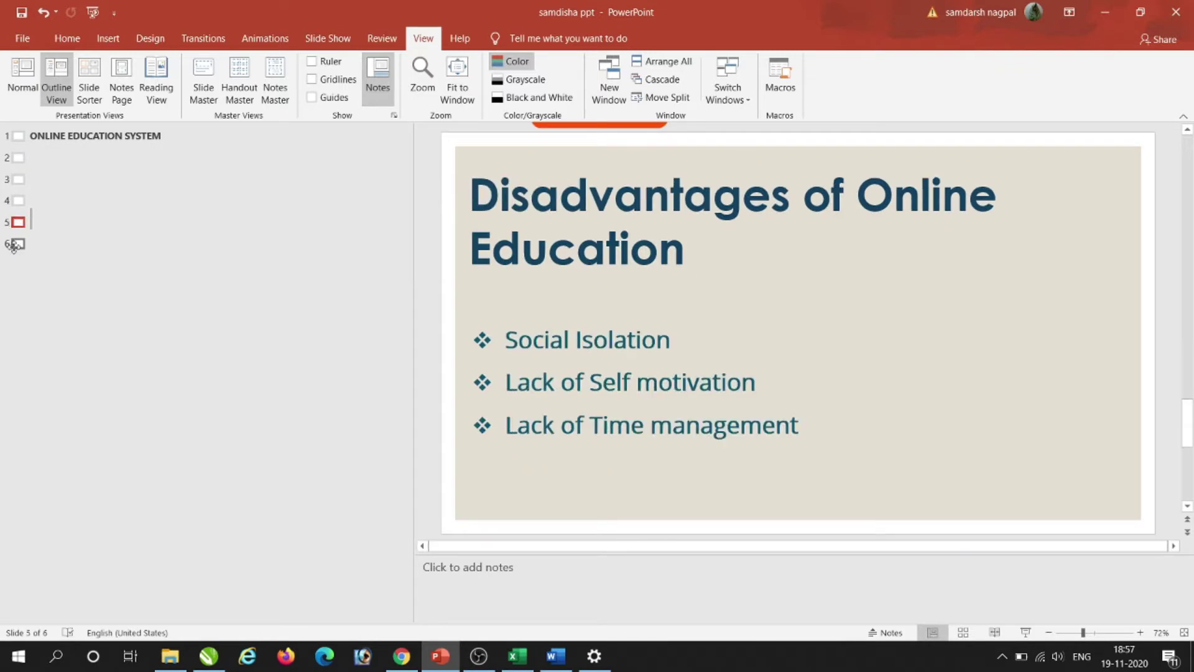
pyautogui.click(14, 244)
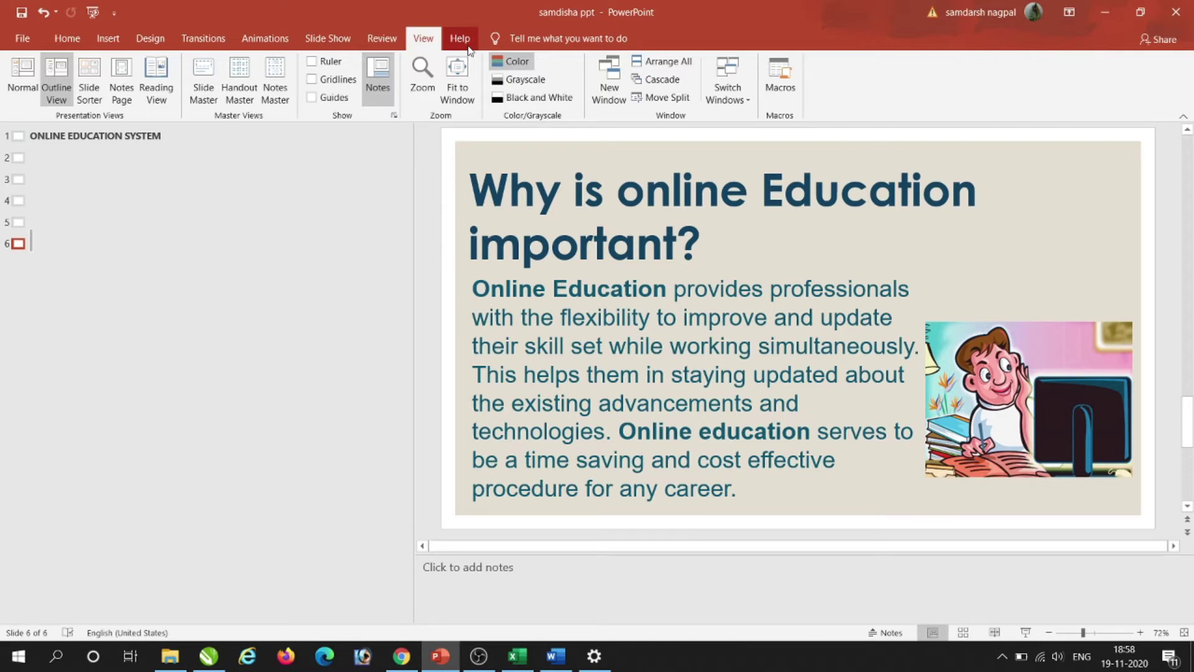
pyautogui.hotkey('ctrl', 'z')
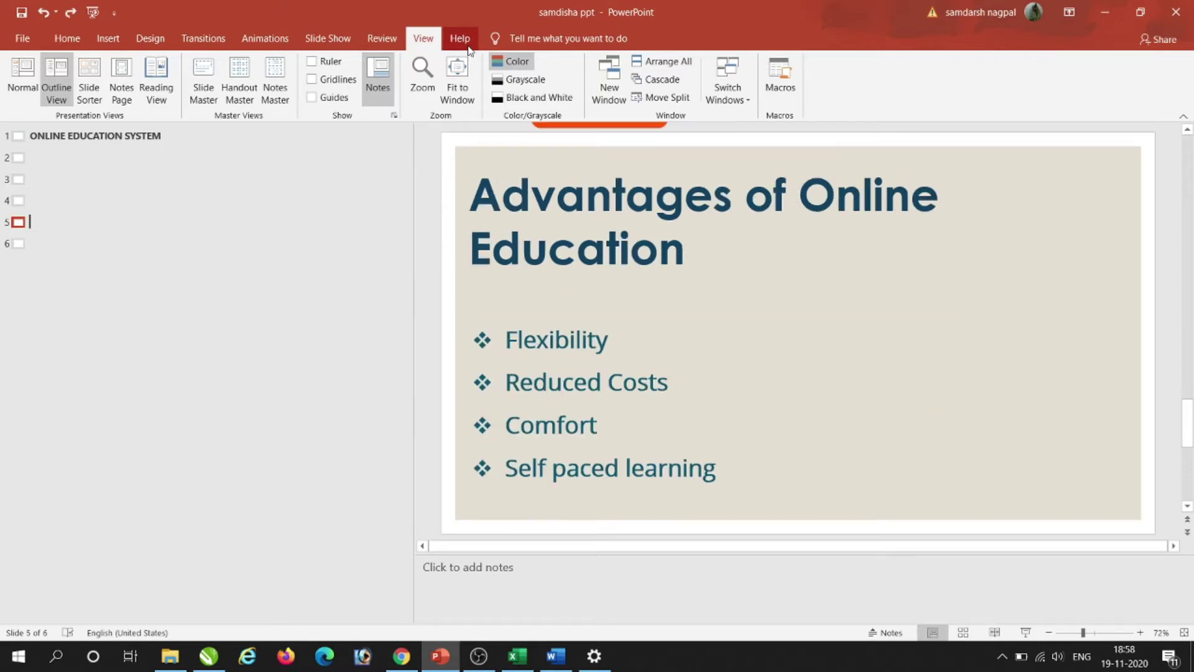
pyautogui.click(98, 88)
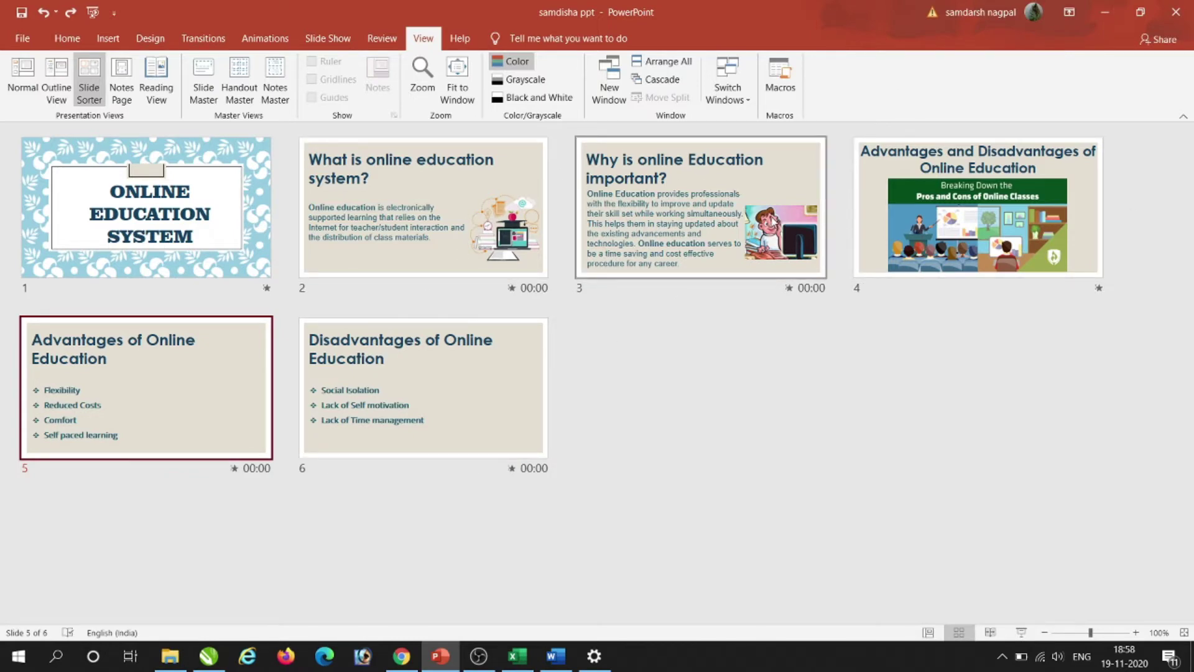
# Step: Move slides 2 and 3 to the end of the deck, then select each slide in turn
pyautogui.moveTo(424, 235); pyautogui.dragTo(468, 411)
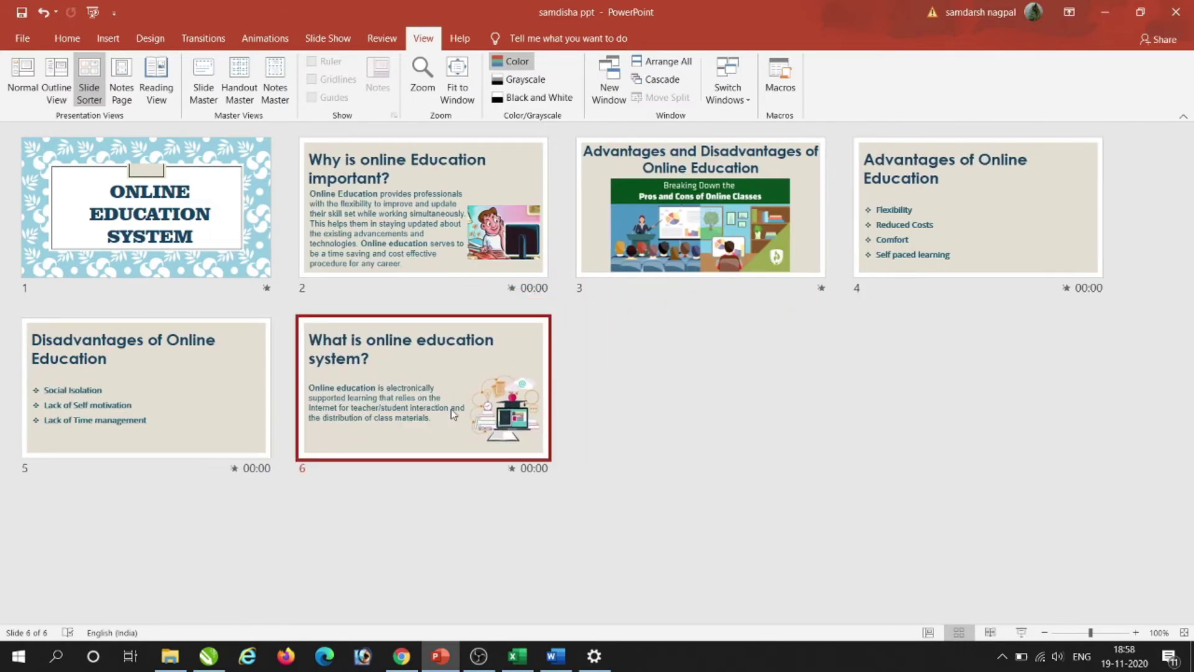
pyautogui.click(432, 240)
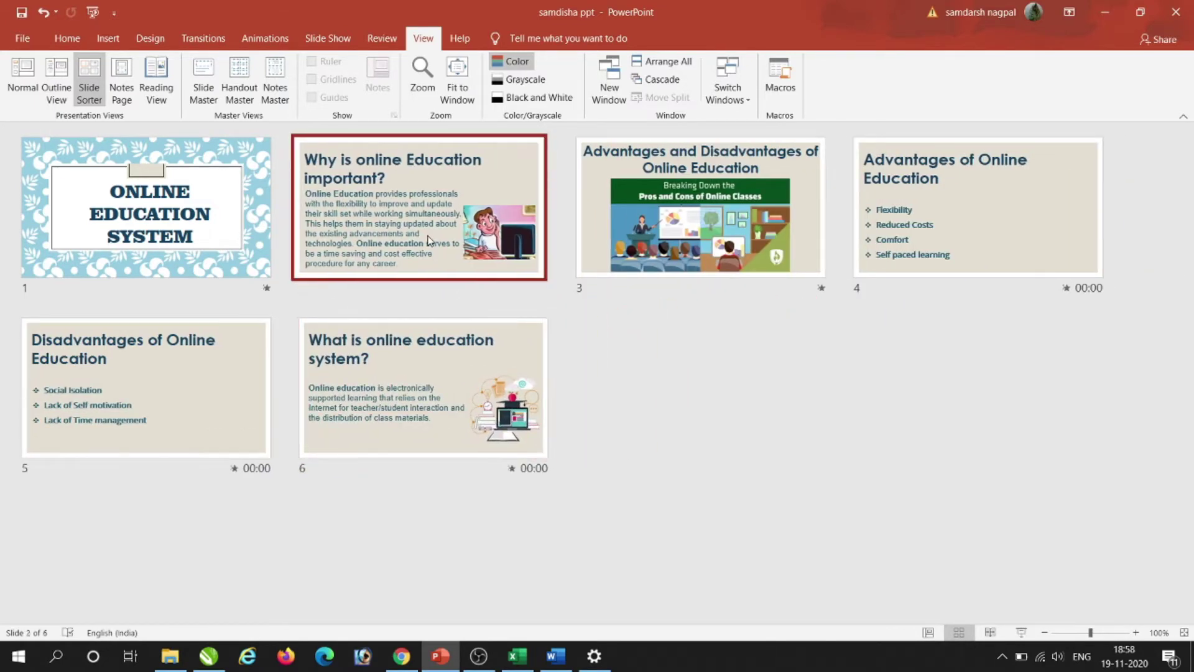
pyautogui.moveTo(431, 240); pyautogui.dragTo(439, 403)
pyautogui.click(109, 200)
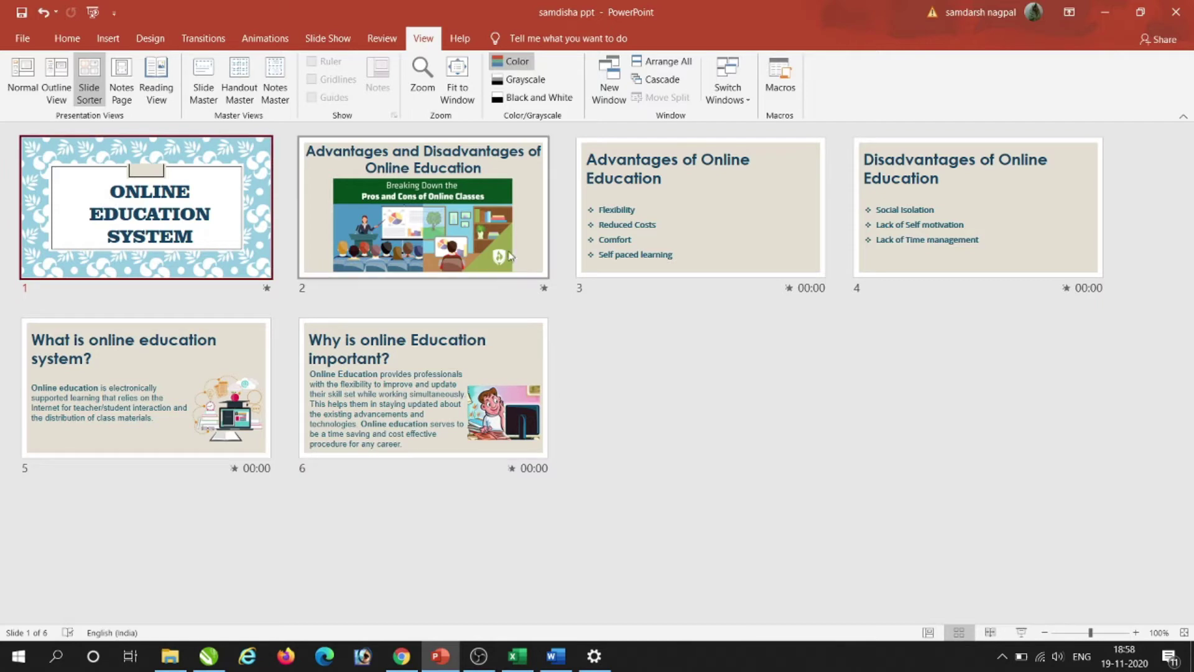
pyautogui.click(447, 213)
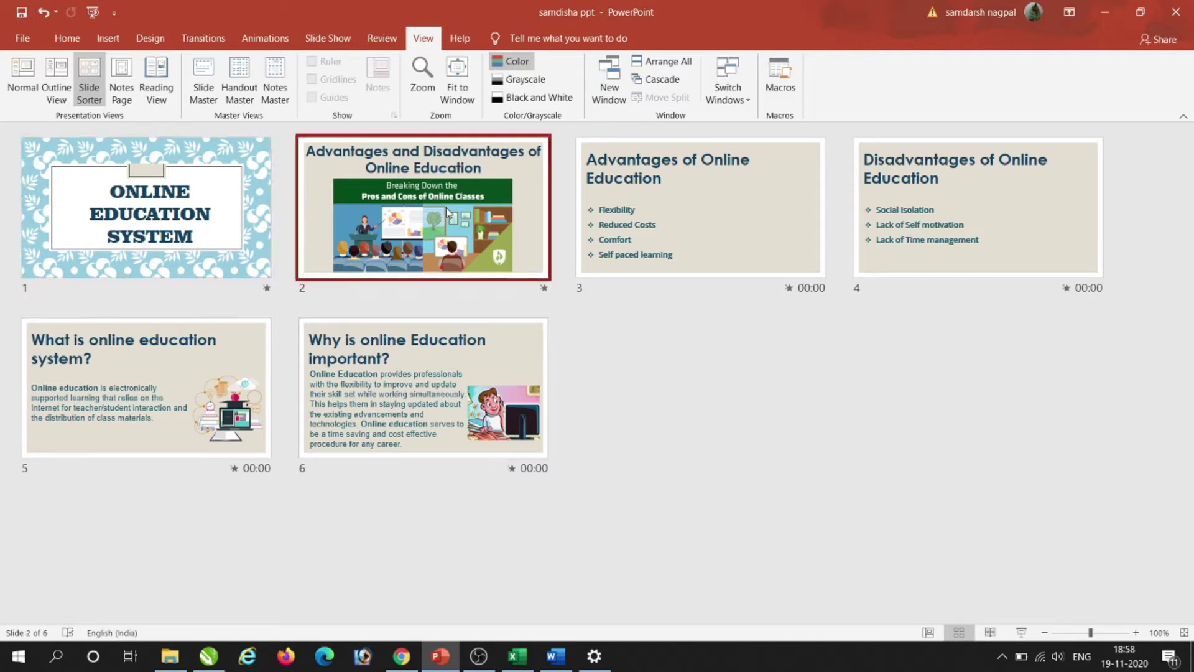
pyautogui.click(749, 242)
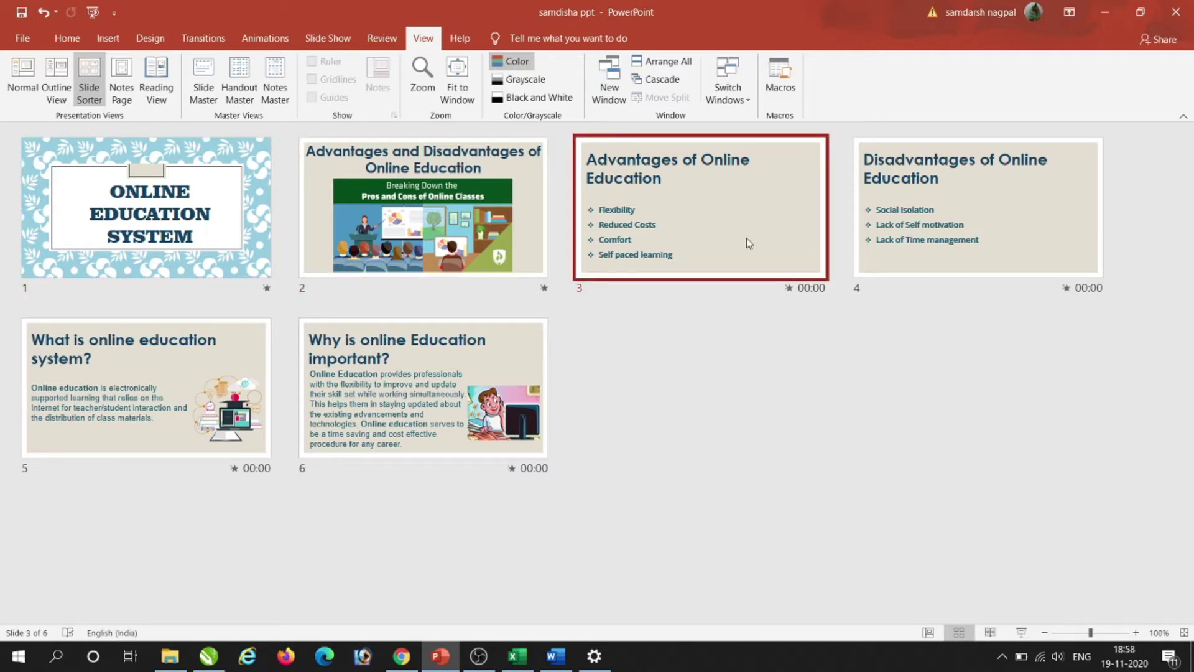
pyautogui.click(952, 246)
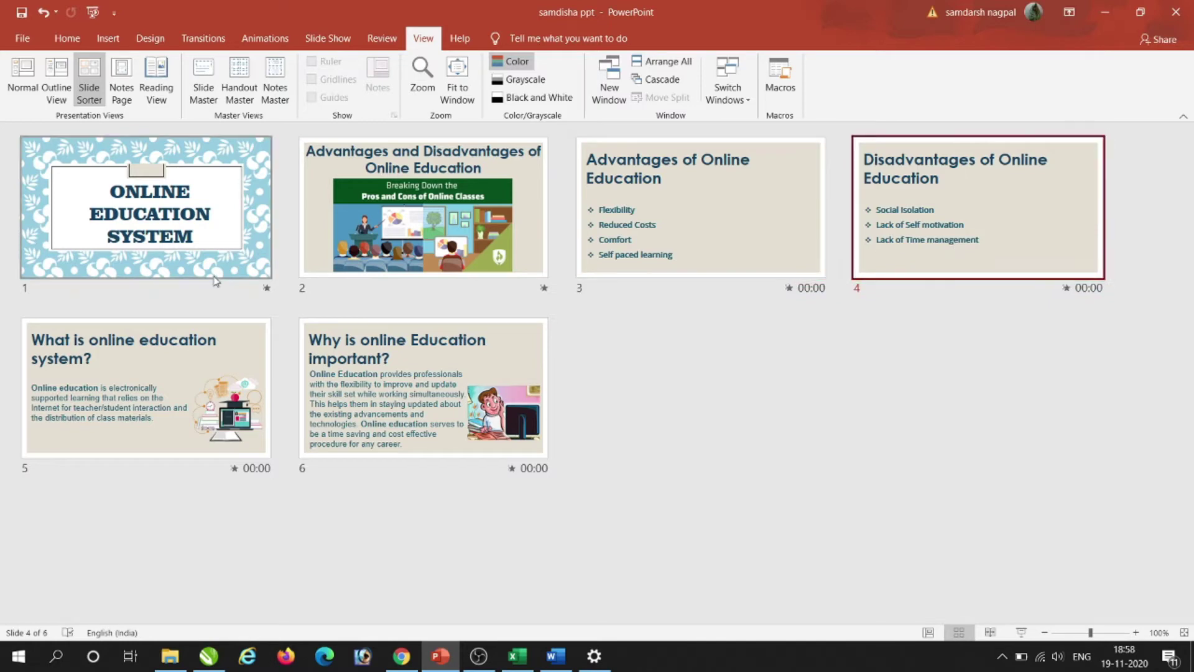
pyautogui.click(133, 382)
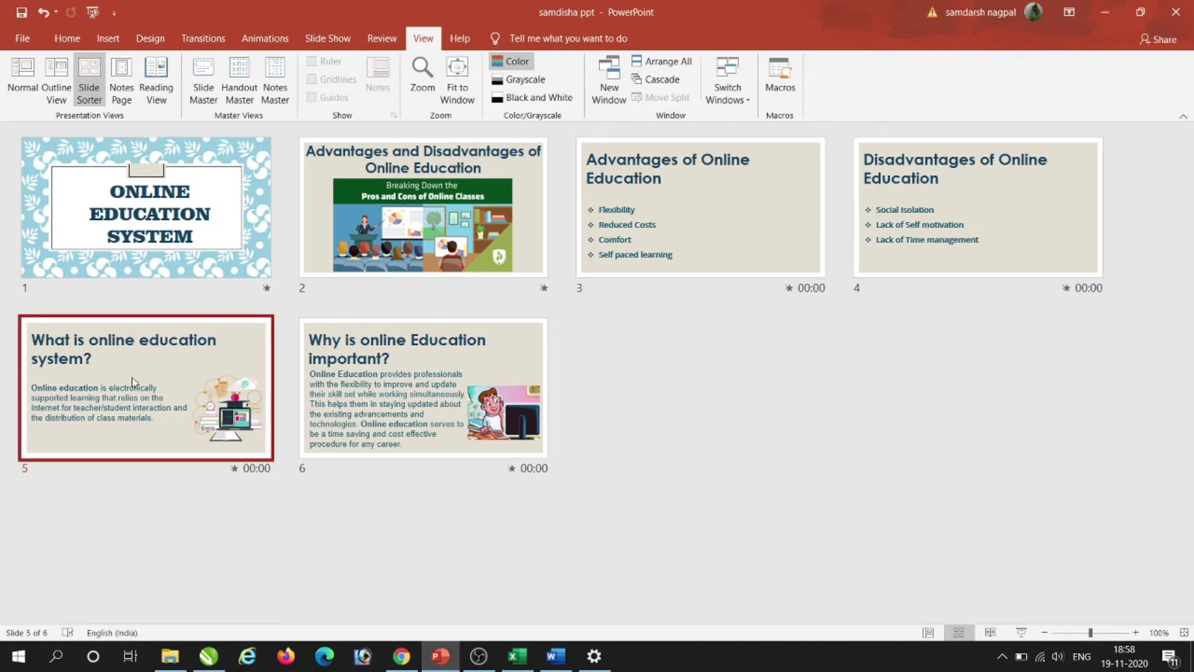
pyautogui.click(390, 420)
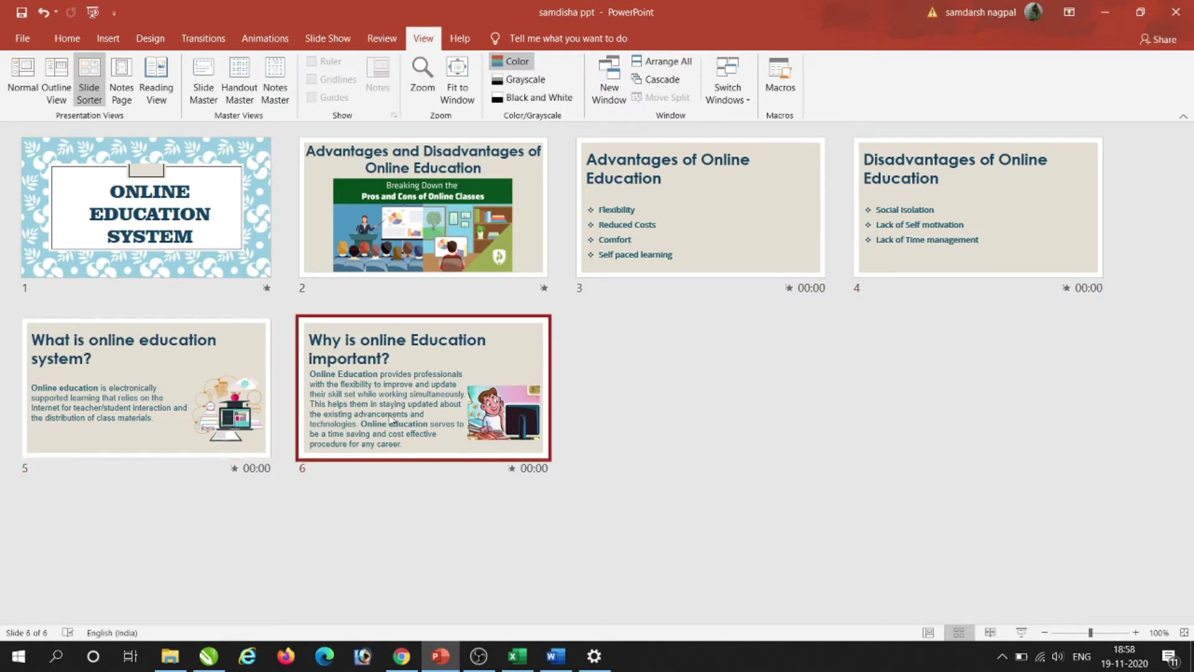
# Step: Drag slides 2 and 3 back to their original positions and return to Normal view
pyautogui.moveTo(165, 354); pyautogui.dragTo(397, 216)
pyautogui.moveTo(359, 414); pyautogui.dragTo(633, 238)
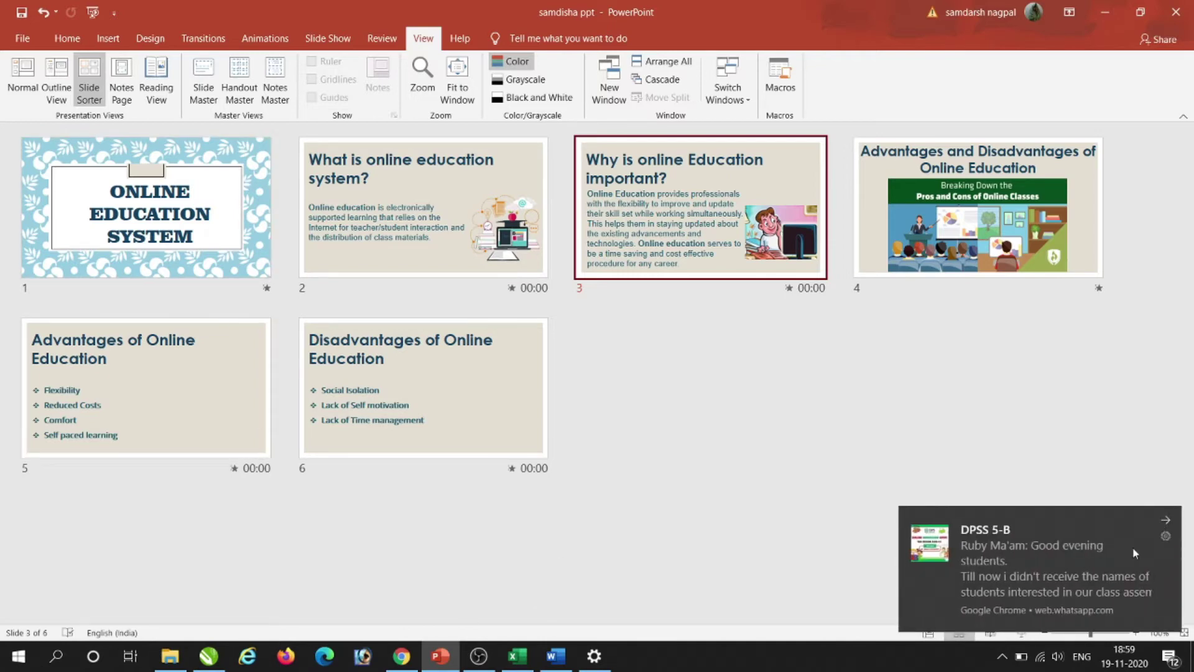
pyautogui.click(1165, 521)
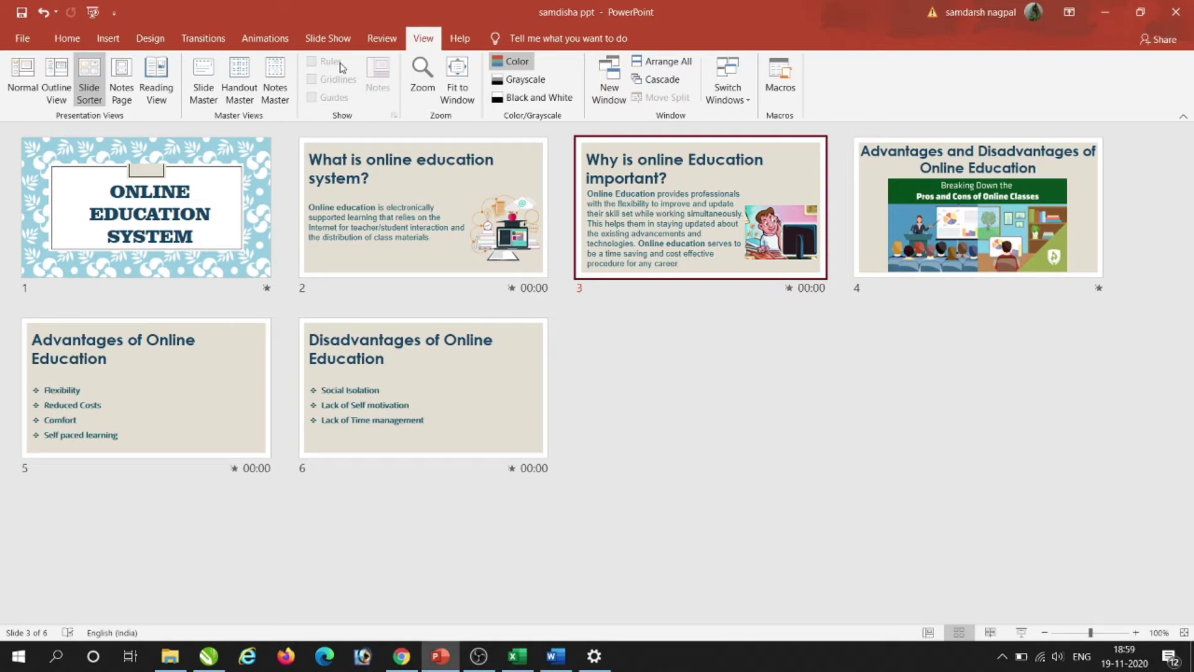
pyautogui.click(25, 98)
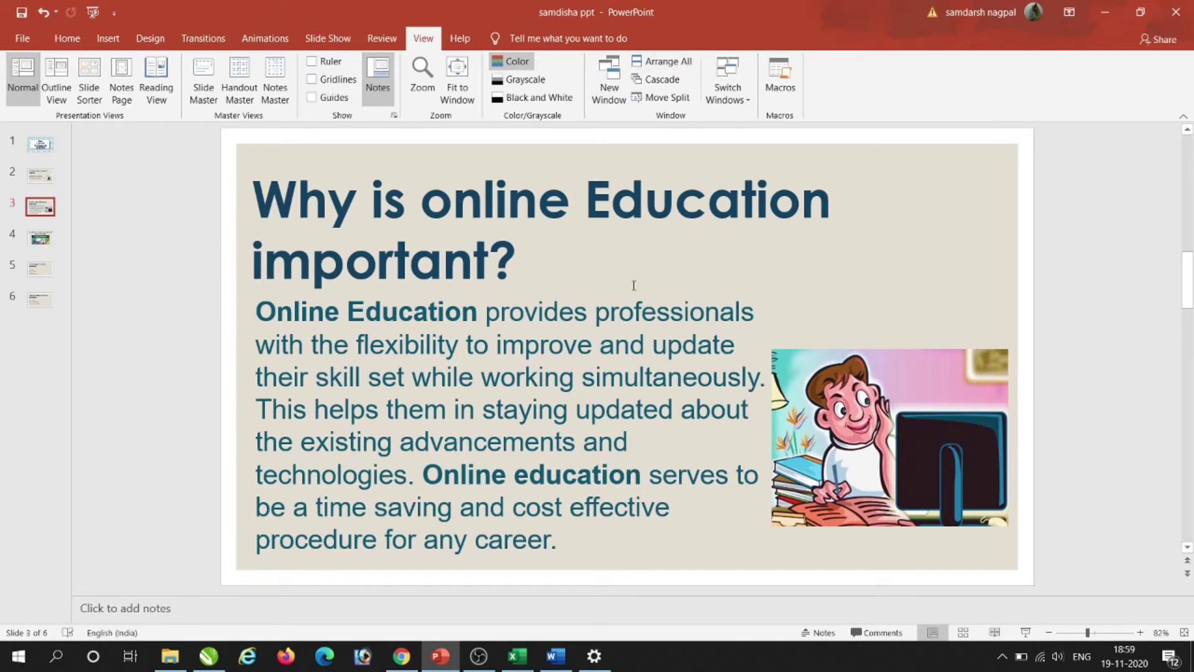
# Step: Select the full 'Why is online Education important?' title text on slide 3
pyautogui.click(421, 203)
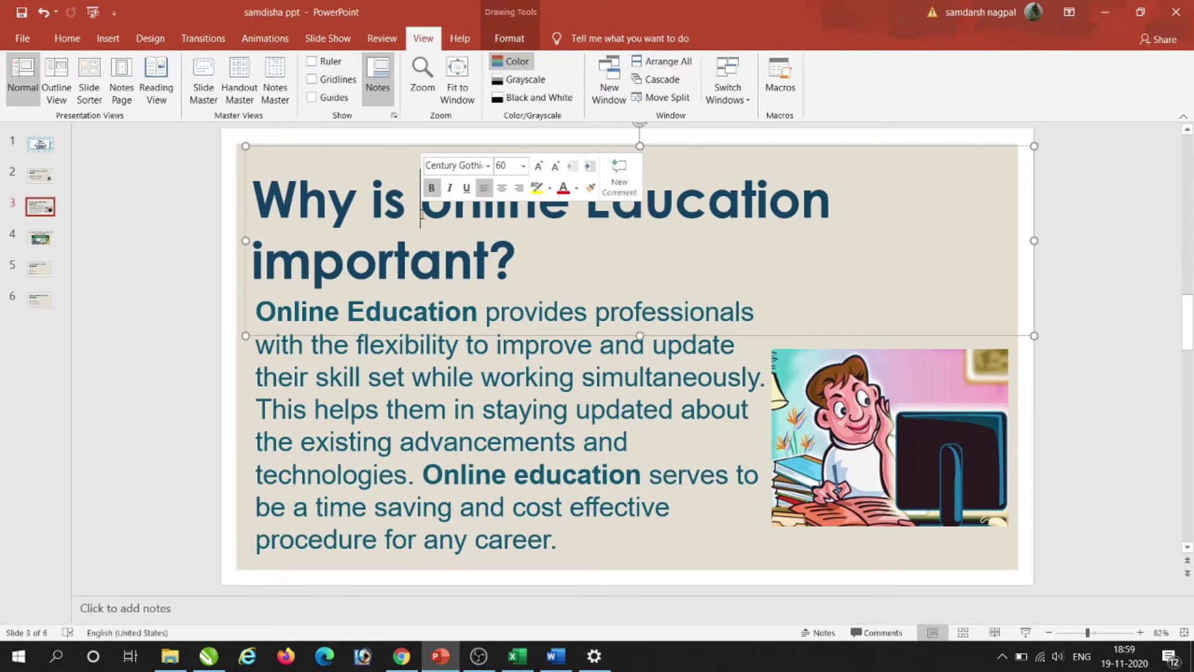
pyautogui.click(319, 145)
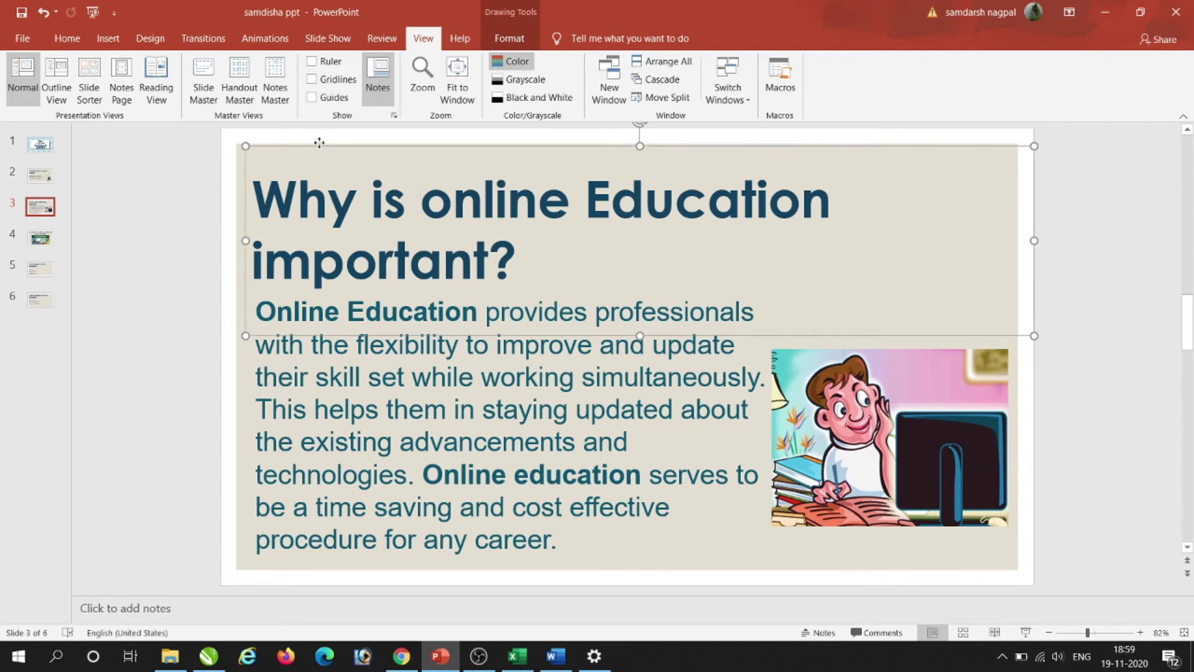
pyautogui.click(298, 205)
pyautogui.moveTo(297, 206); pyautogui.dragTo(569, 287)
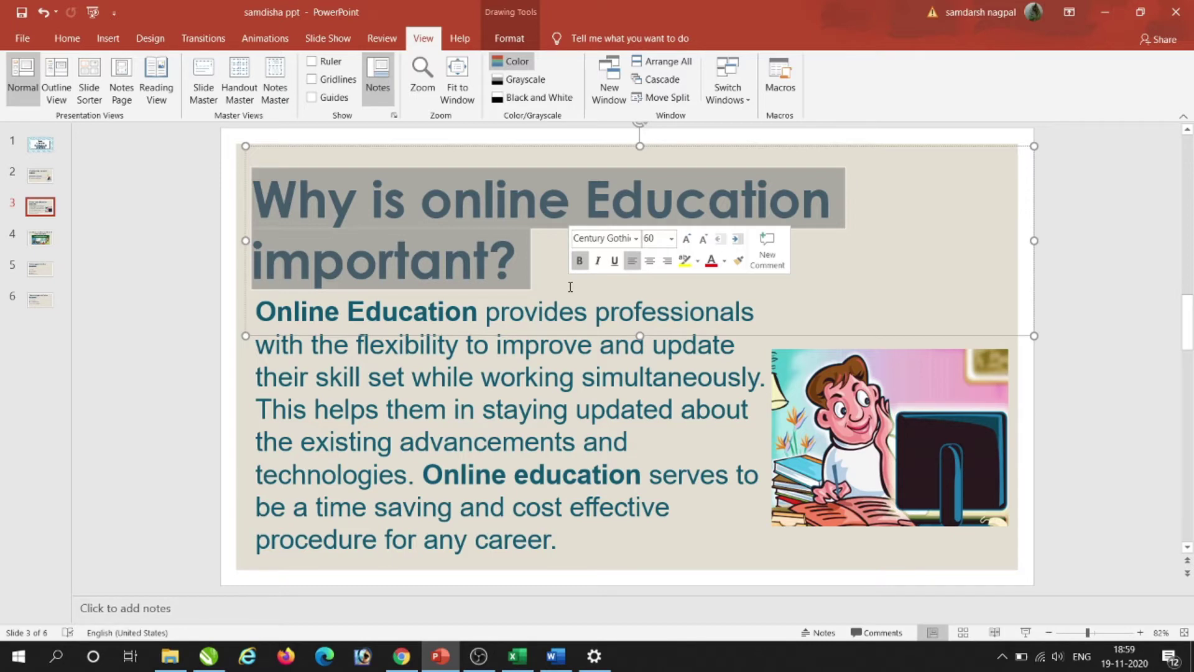
# Step: Cut the slide 3 title box and move the body paragraph up to the slide top
pyautogui.click(522, 149)
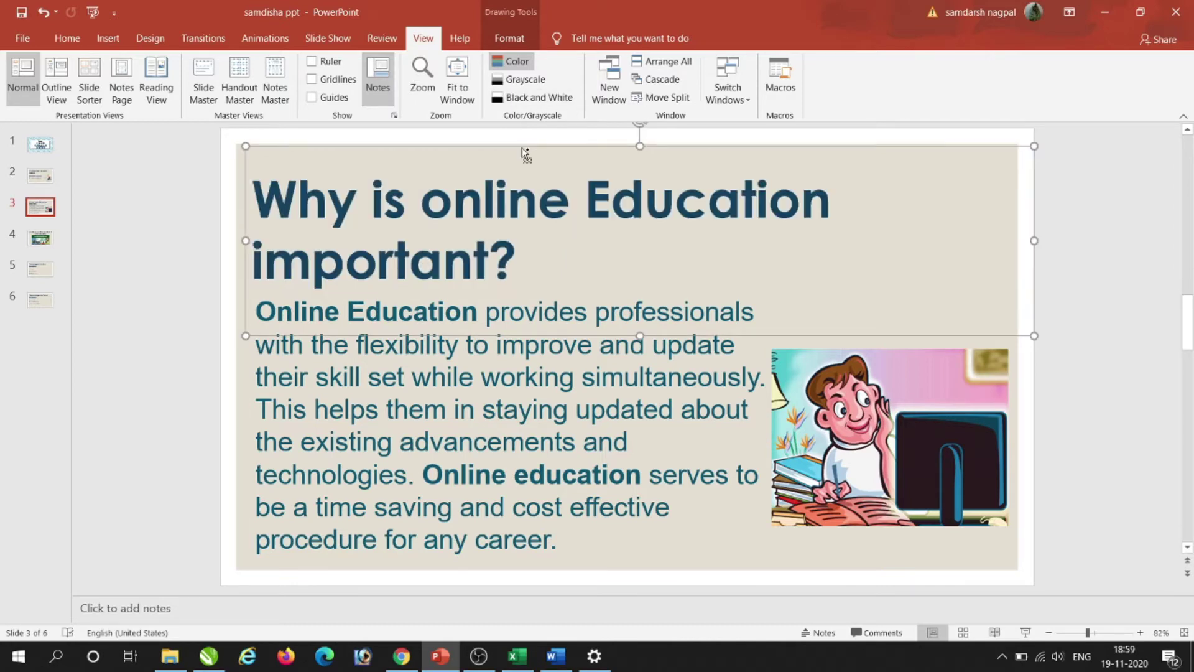
pyautogui.press('Delete')
pyautogui.click(450, 393)
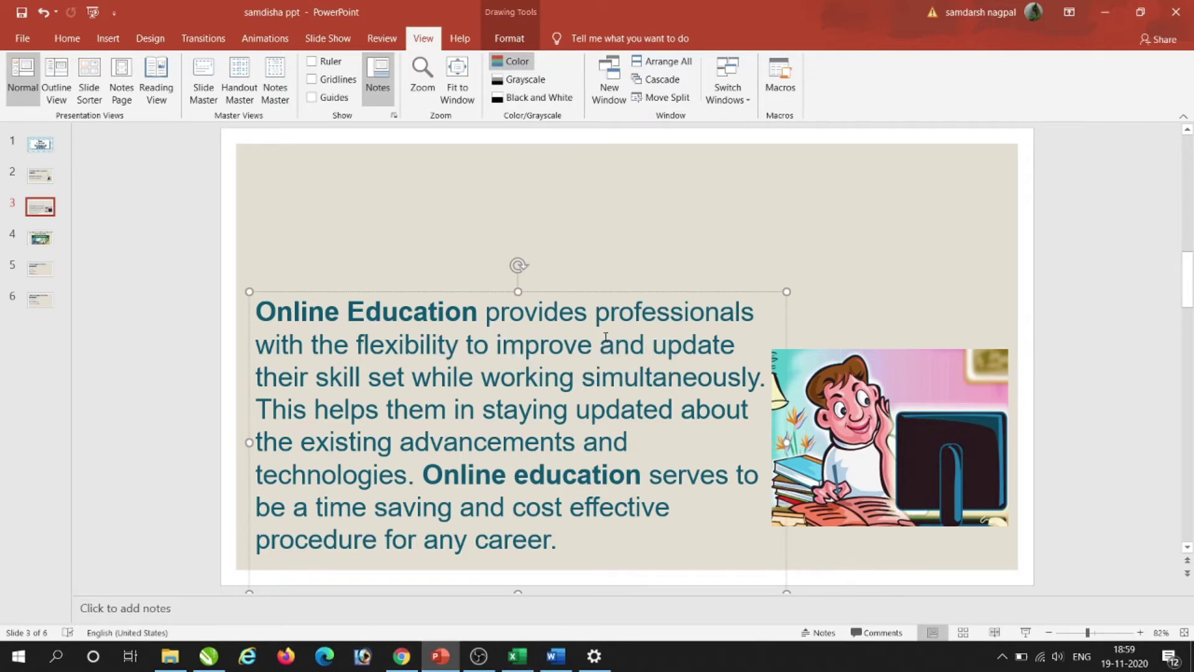
pyautogui.moveTo(615, 291); pyautogui.dragTo(630, 147)
# Step: Paste the title back, move it to the top, and select the body text below
pyautogui.click(349, 539)
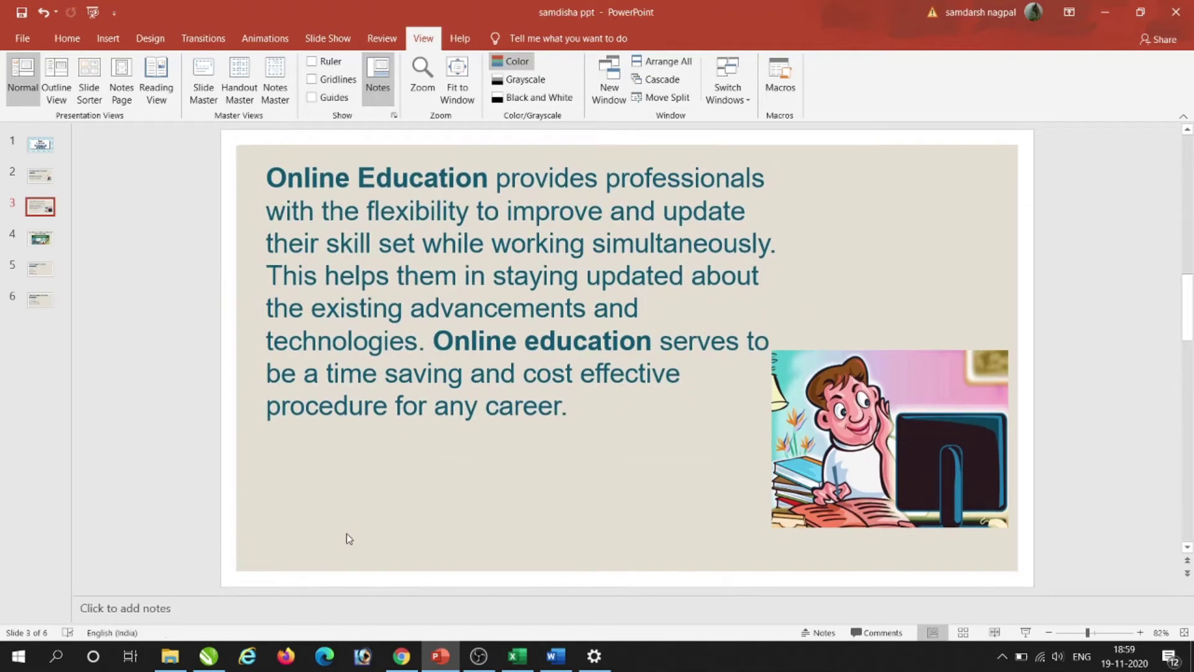
pyautogui.hotkey('ctrl', 'v')
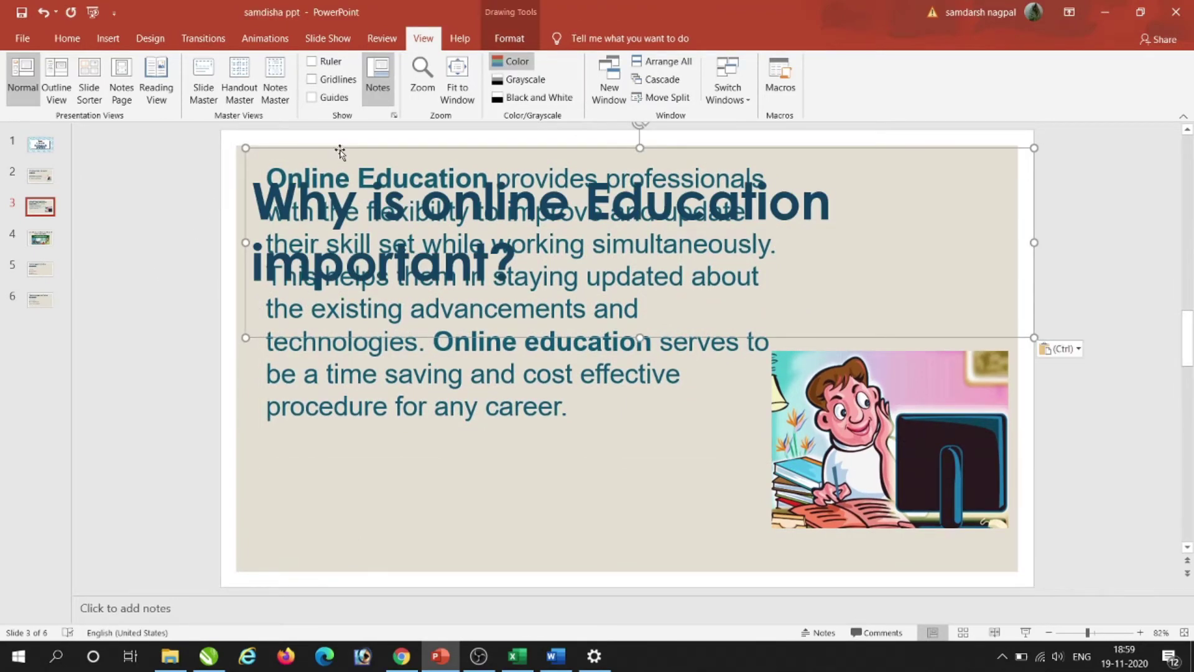
pyautogui.moveTo(341, 155); pyautogui.dragTo(361, 137)
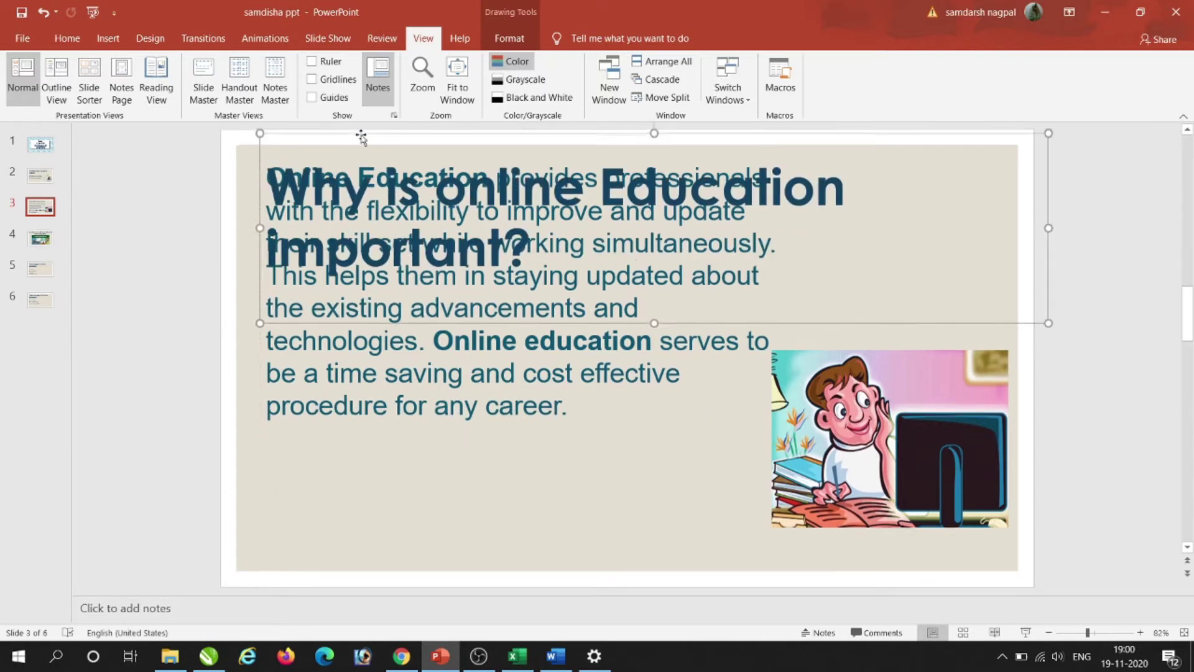
pyautogui.click(363, 410)
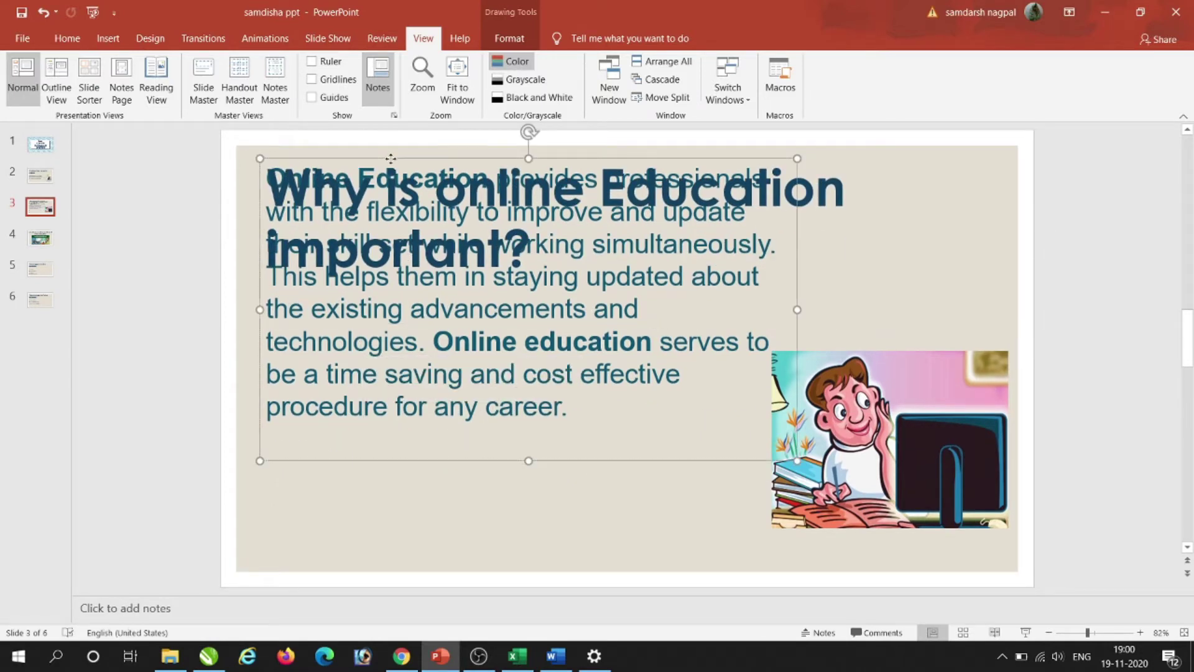